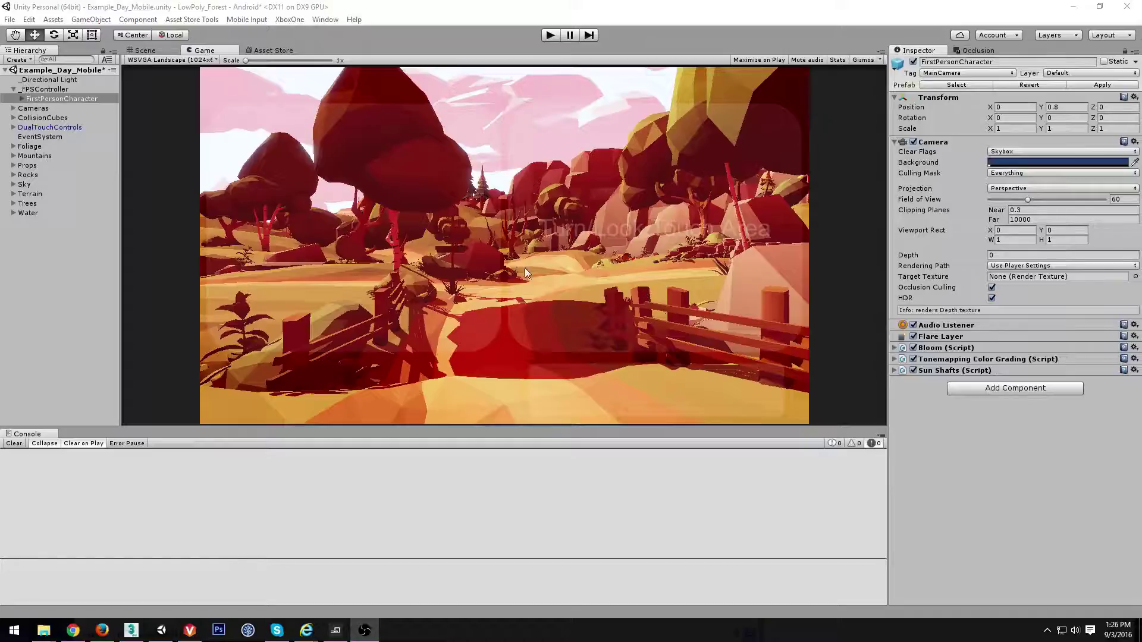
# Lower the Game view/Console splitter so the low-poly forest render fills more of the editor
pyautogui.moveTo(498, 432); pyautogui.dragTo(499, 525)
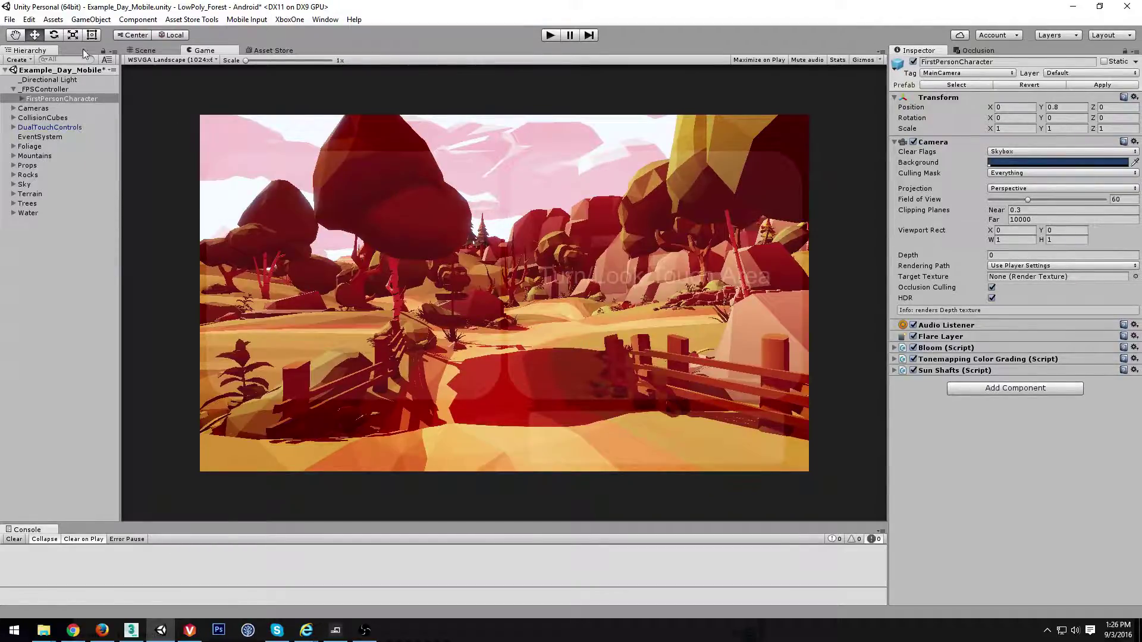
# Select DualTouchControls in the hierarchy and locate its prefab under Standard Assets > CrossPlatformInput > Prefabs
pyautogui.click(46, 90)
pyautogui.click(41, 127)
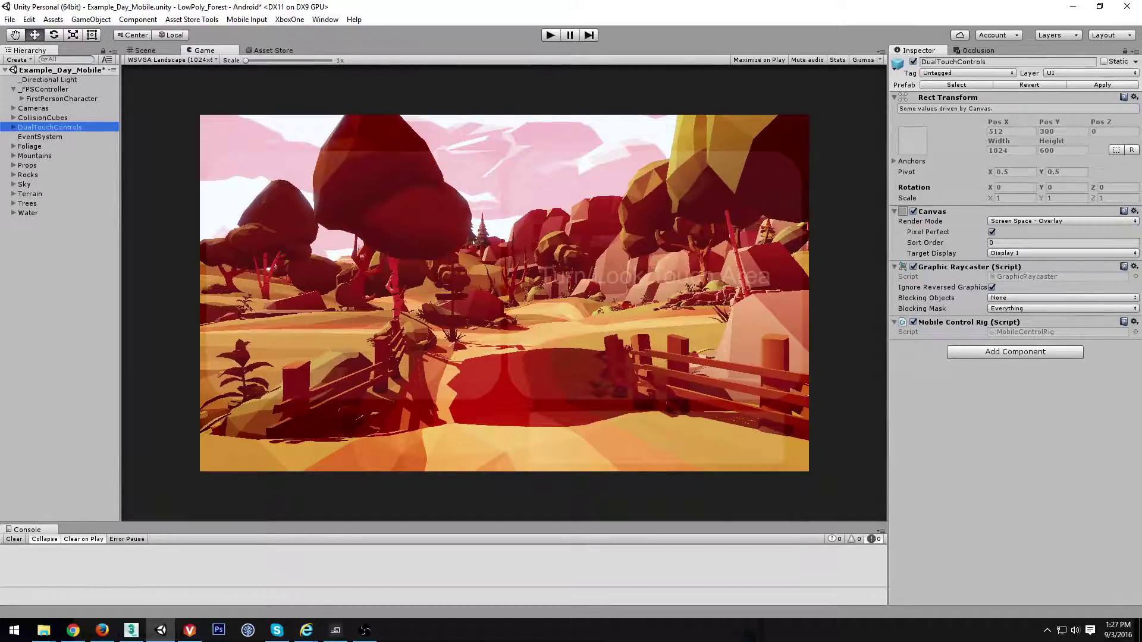
pyautogui.hotkey('ctrl', '5')
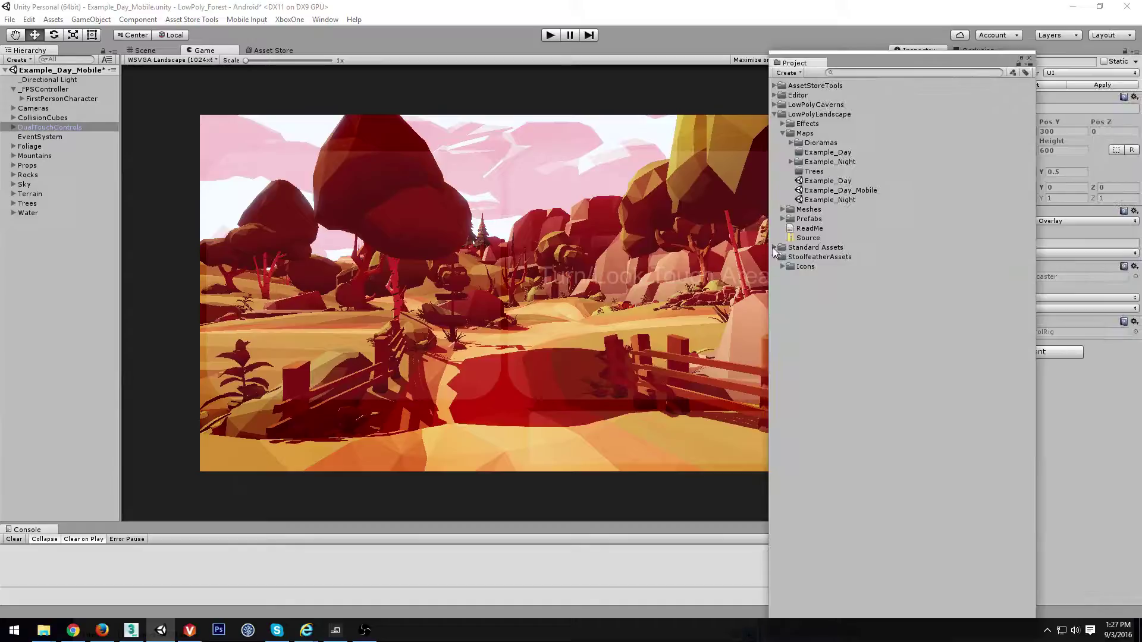
pyautogui.click(774, 248)
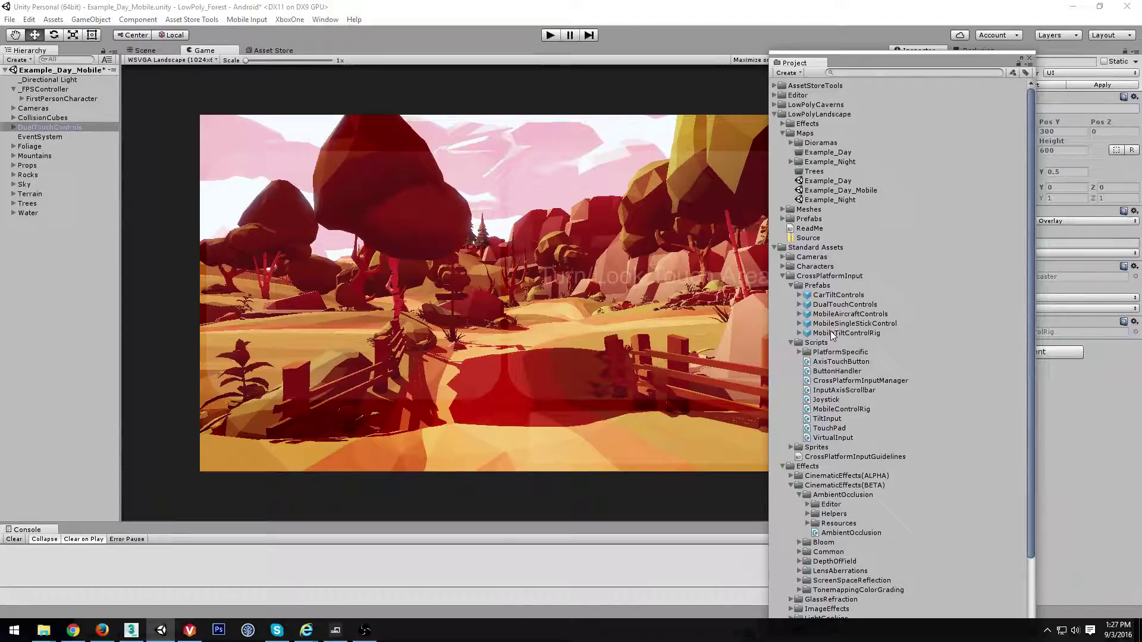
pyautogui.click(844, 304)
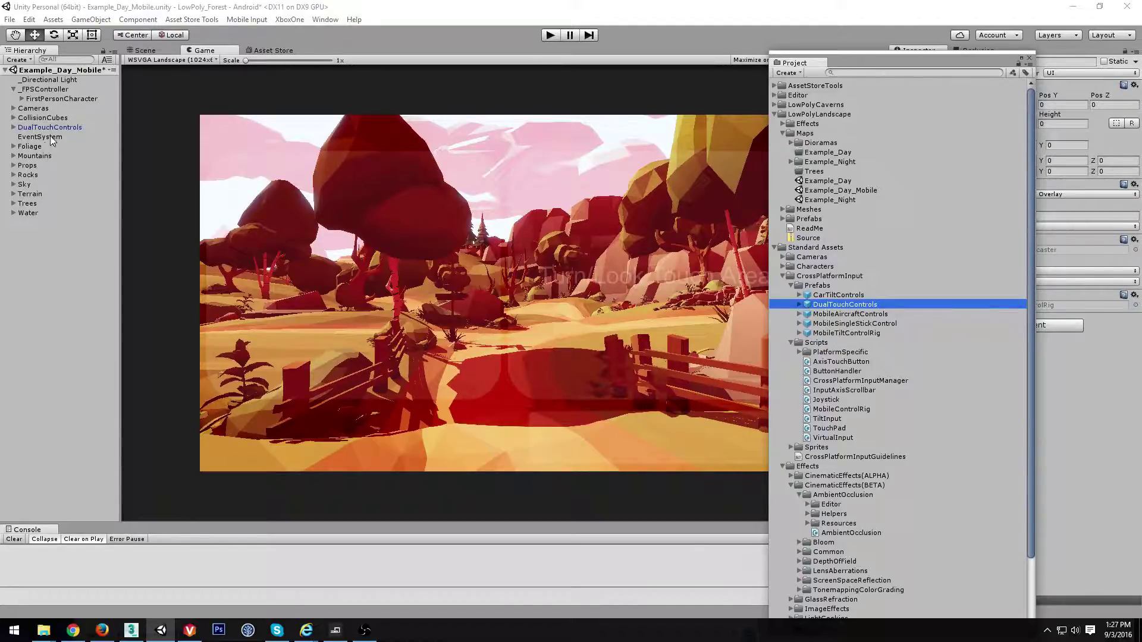
pyautogui.click(245, 64)
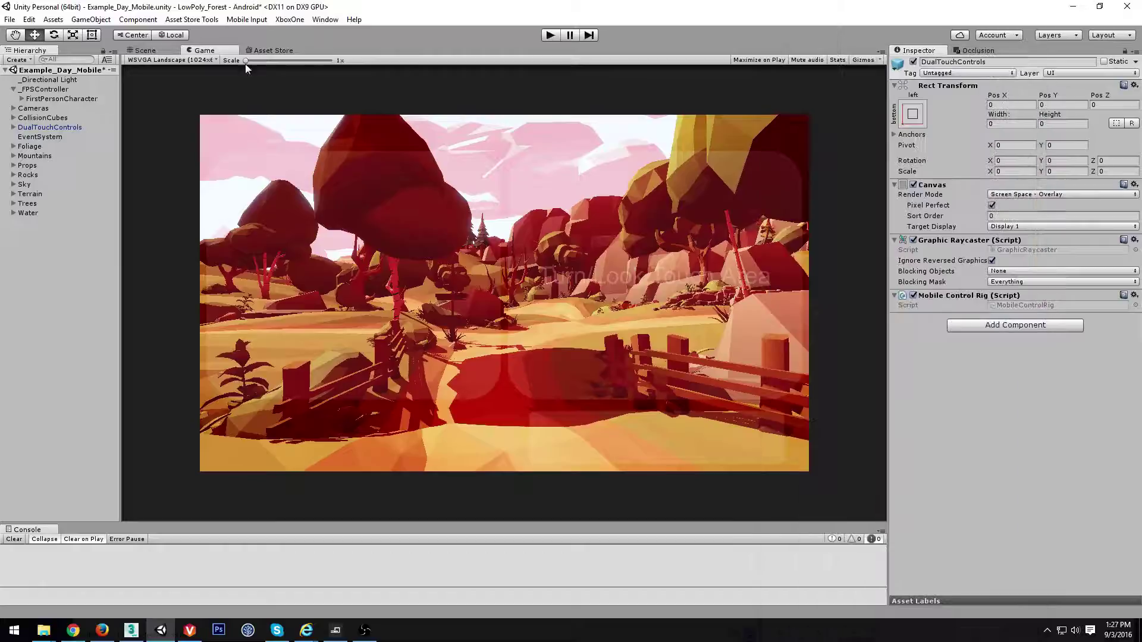
pyautogui.click(163, 50)
pyautogui.doubleClick(50, 127)
pyautogui.moveTo(483, 220); pyautogui.dragTo(332, 205, button='right')
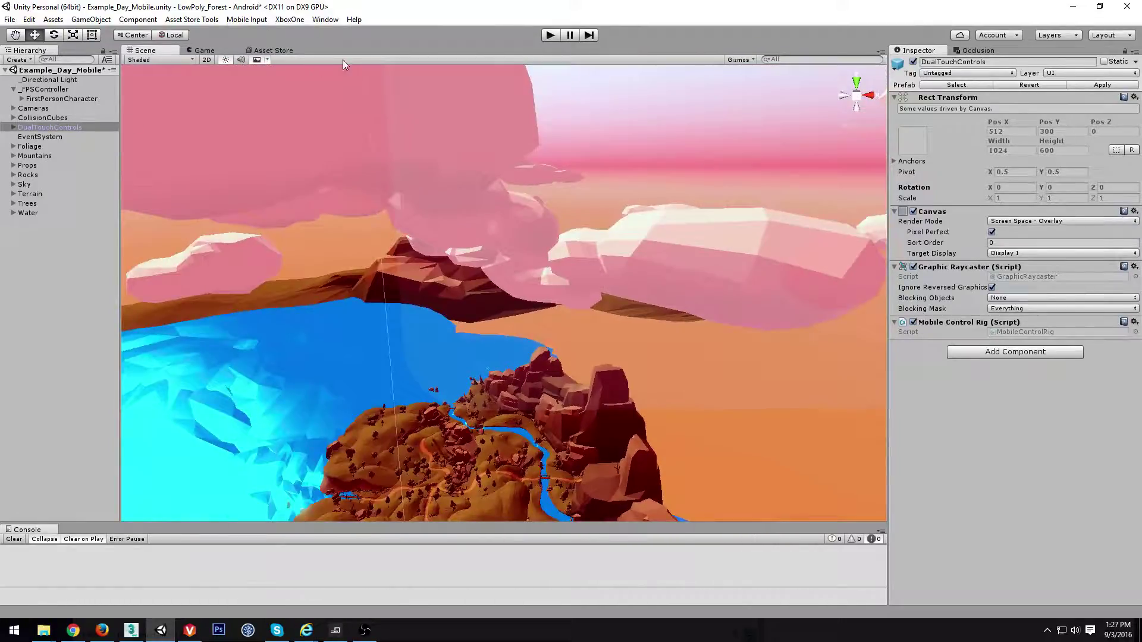
pyautogui.click(204, 51)
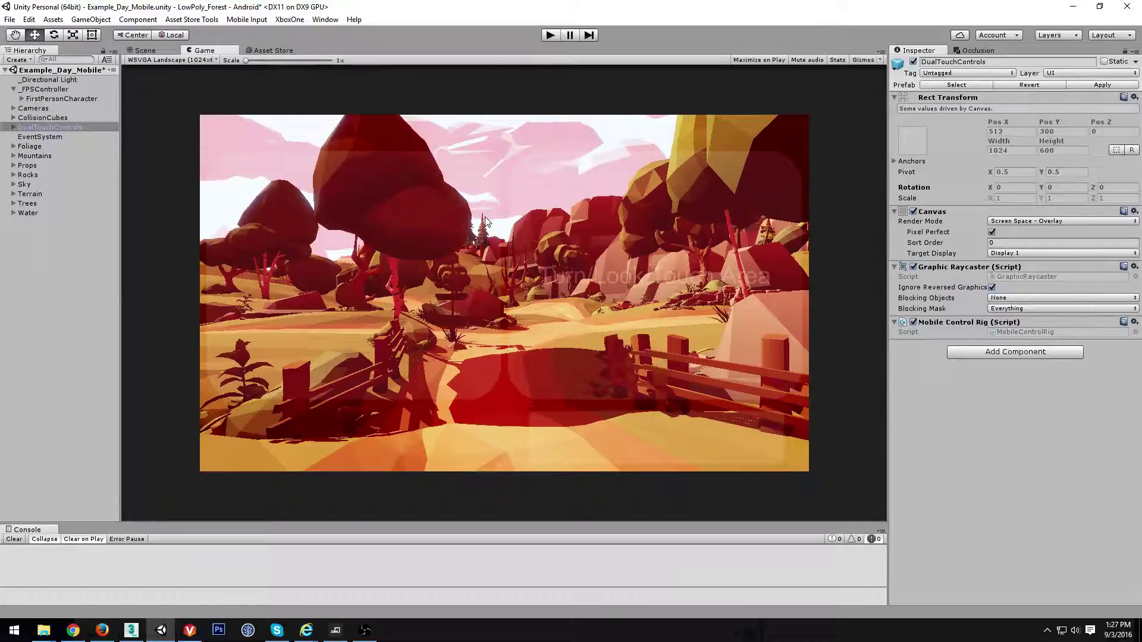
# Open the Project browser from the Window menu and switch it to One Column Layout
pyautogui.click(321, 20)
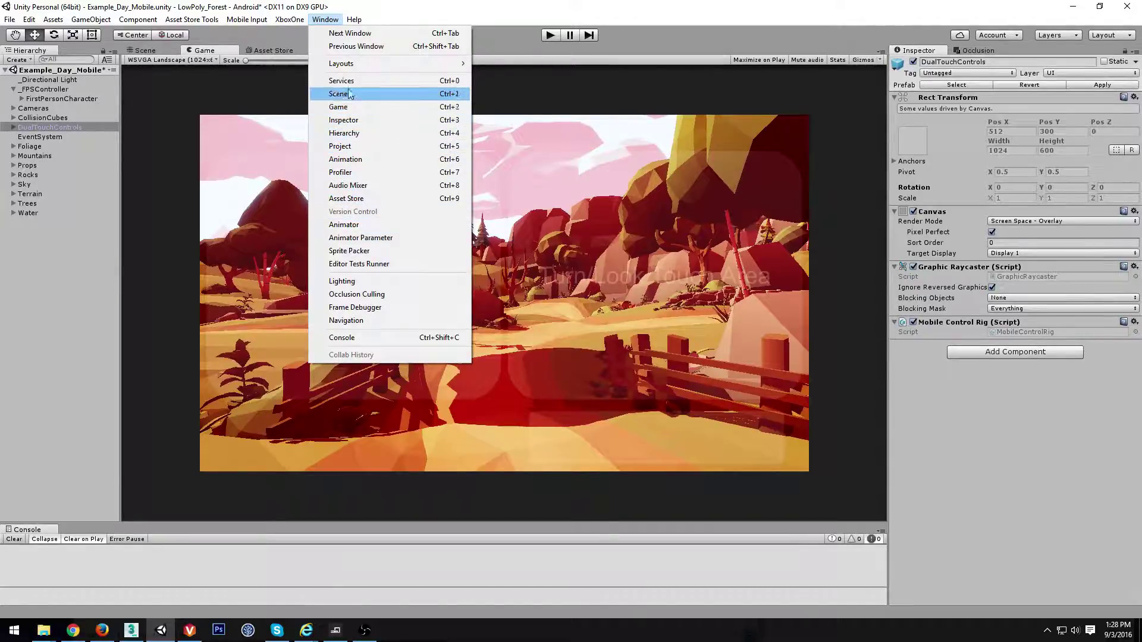
pyautogui.click(369, 147)
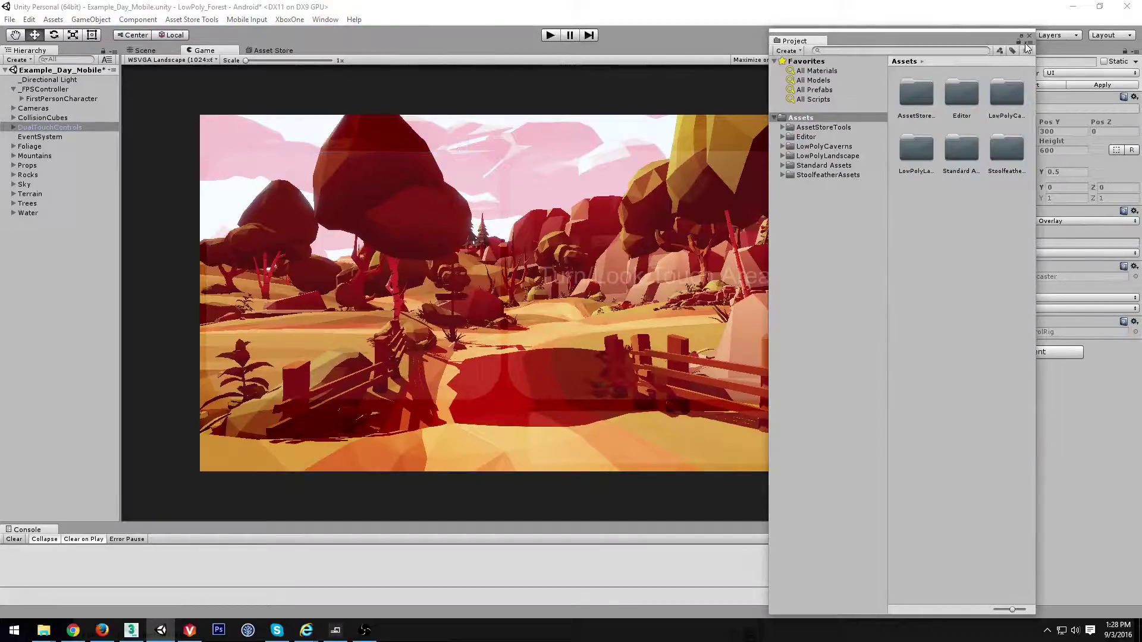
pyautogui.click(1028, 43)
pyautogui.click(1053, 52)
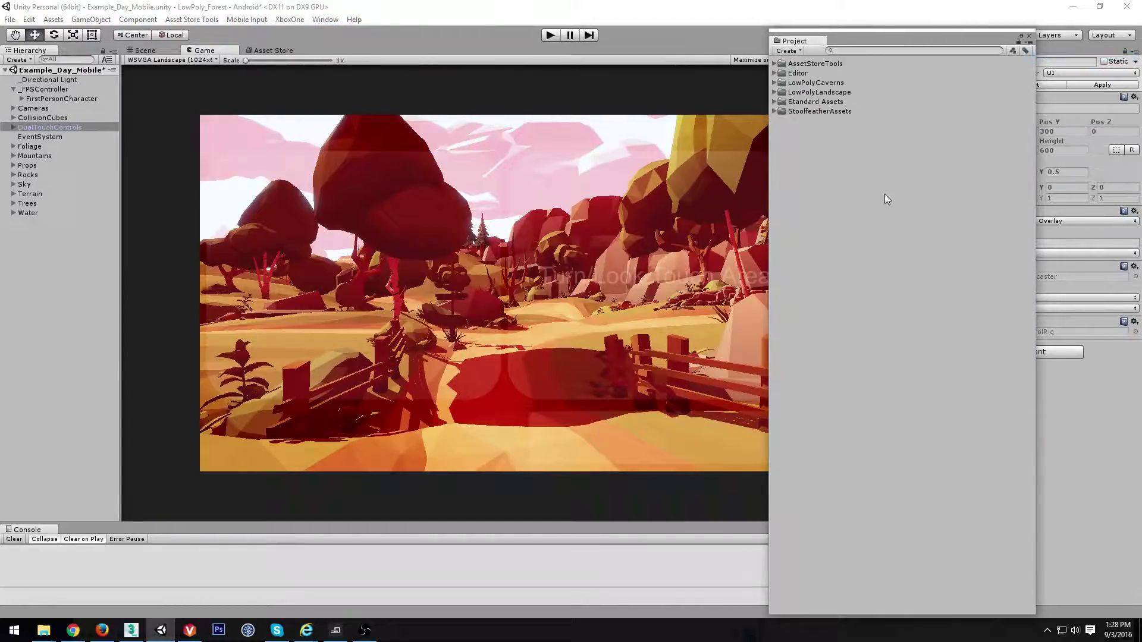
# Open Example_Day from LowPolyLandscape > Maps, saving the mobile scene first
pyautogui.click(775, 92)
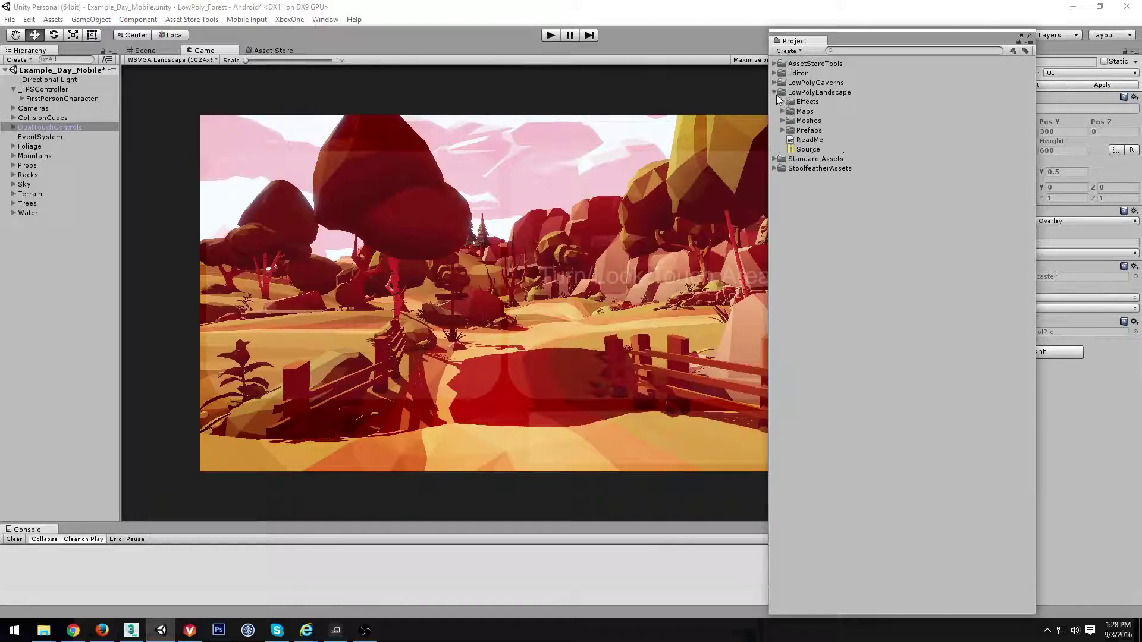
pyautogui.click(783, 111)
pyautogui.doubleClick(833, 159)
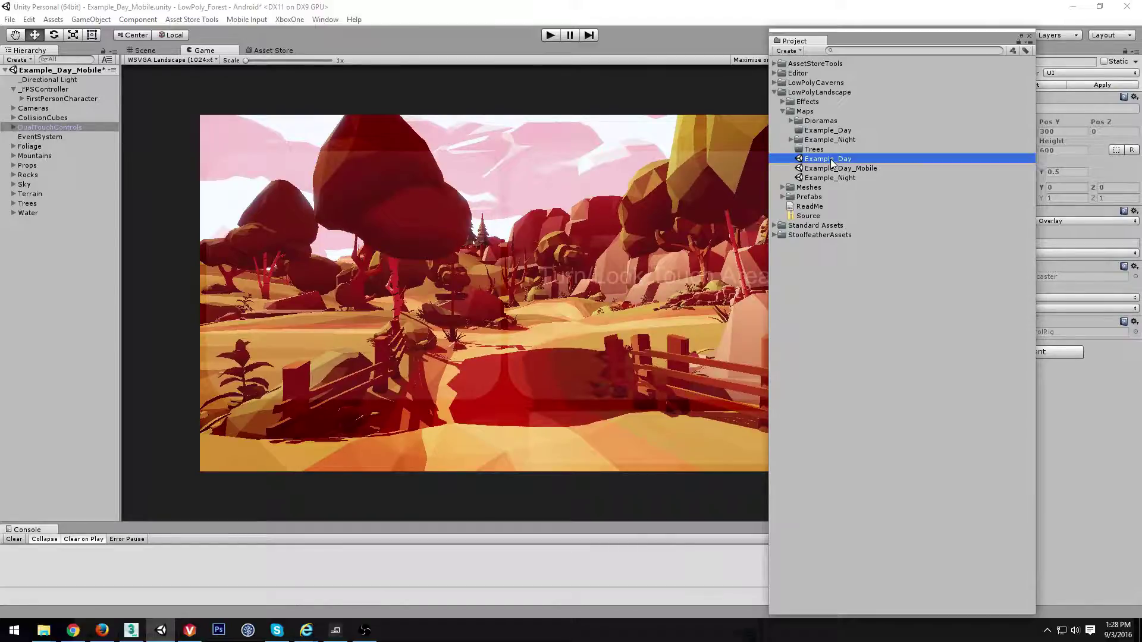
pyautogui.click(577, 339)
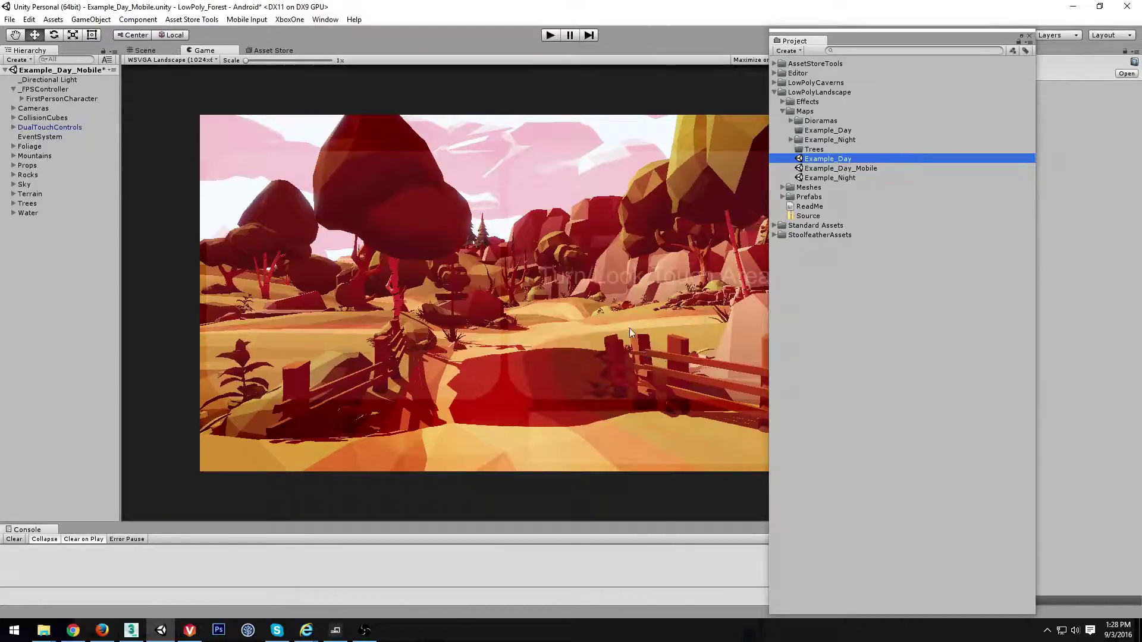
pyautogui.moveTo(875, 31); pyautogui.dragTo(1141, 38)
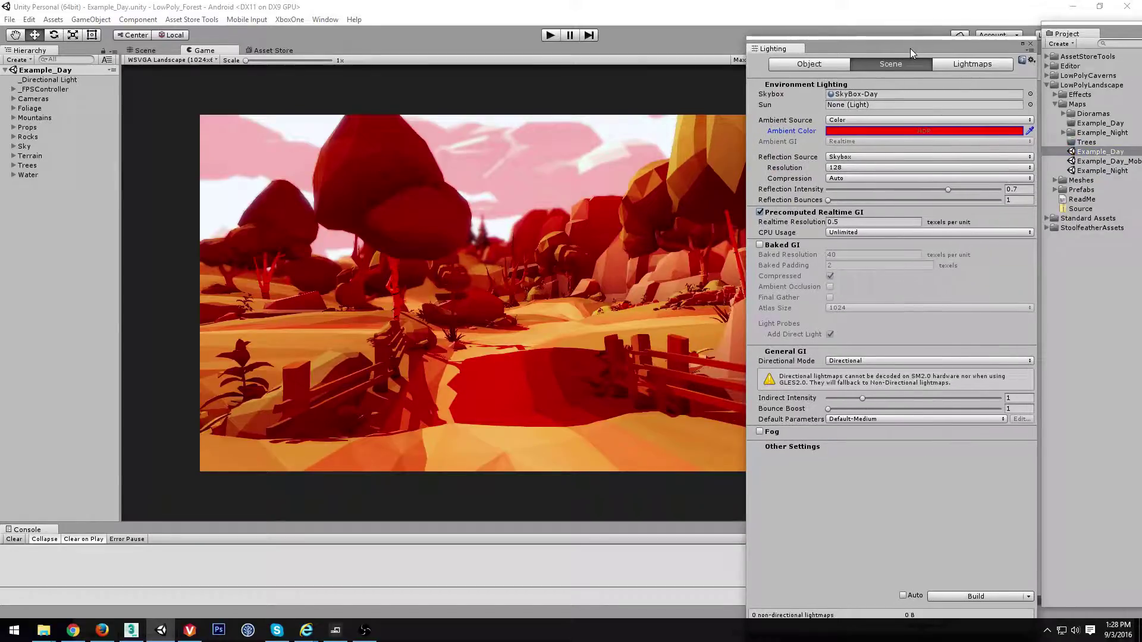
# Choose Clear Baked Data from the Lighting window's Build dropdown for Example_Day
pyautogui.moveTo(910, 48); pyautogui.dragTo(921, 44)
pyautogui.click(325, 19)
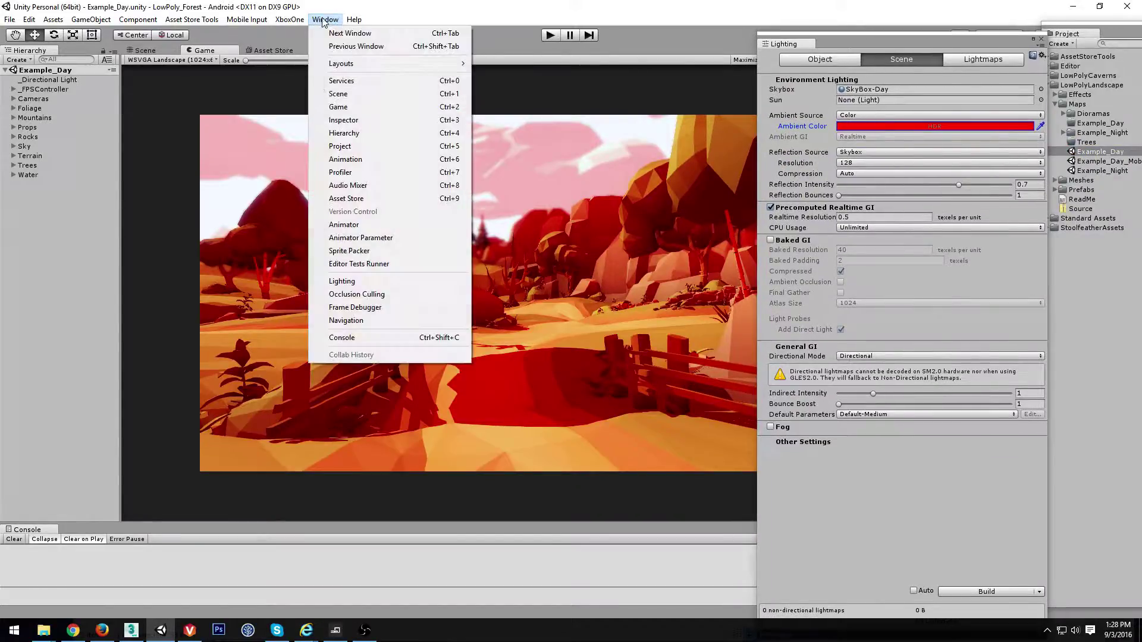
pyautogui.click(891, 49)
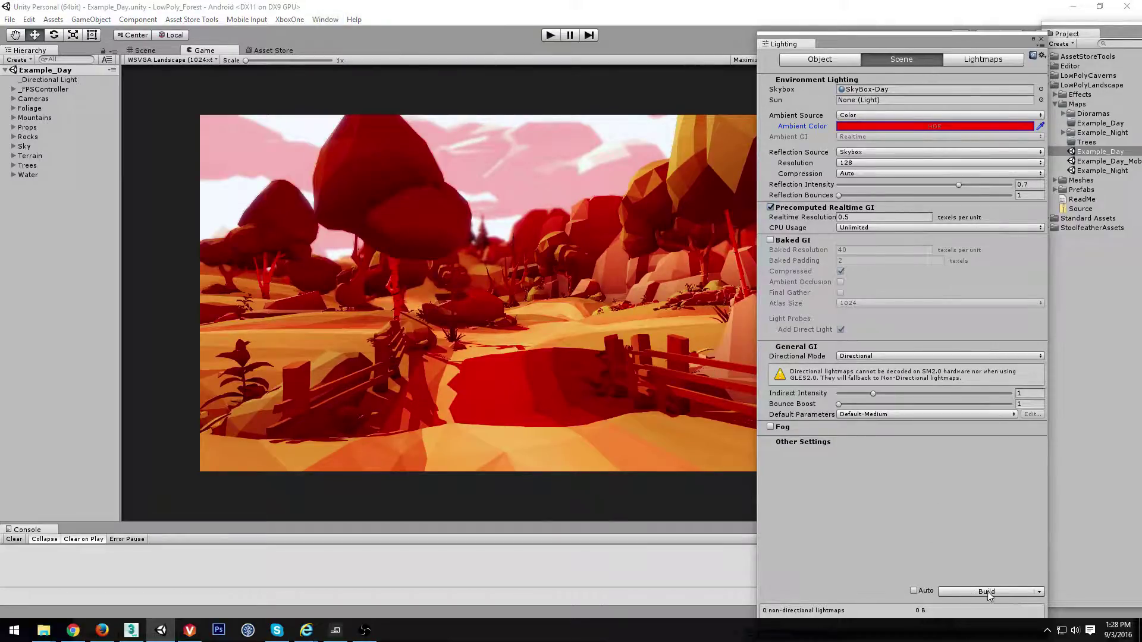
pyautogui.click(1039, 592)
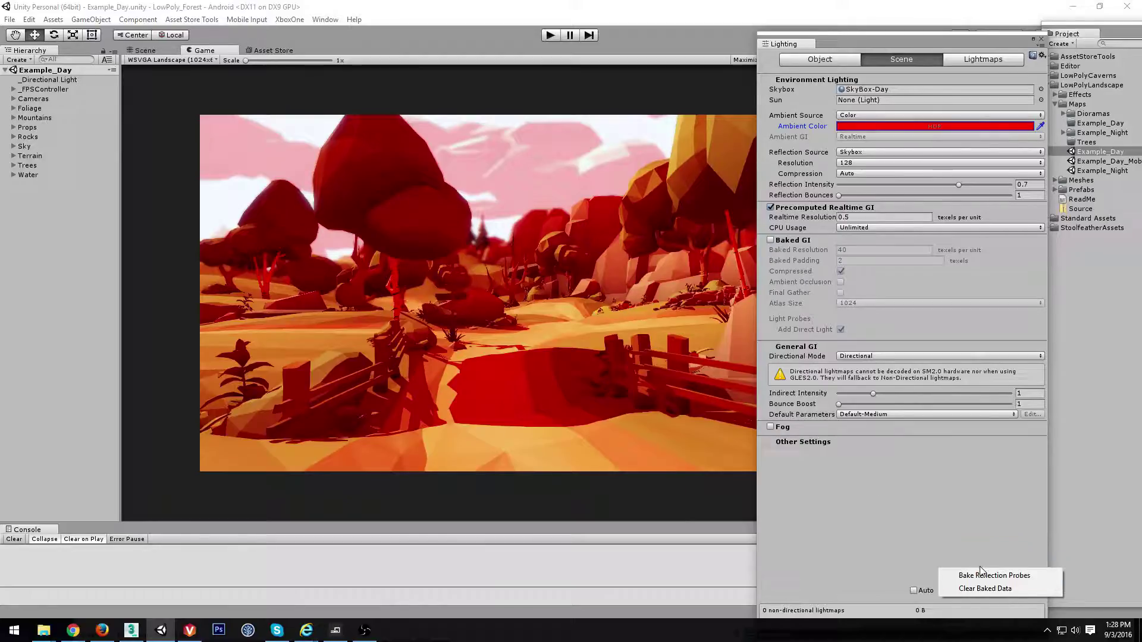
pyautogui.click(987, 588)
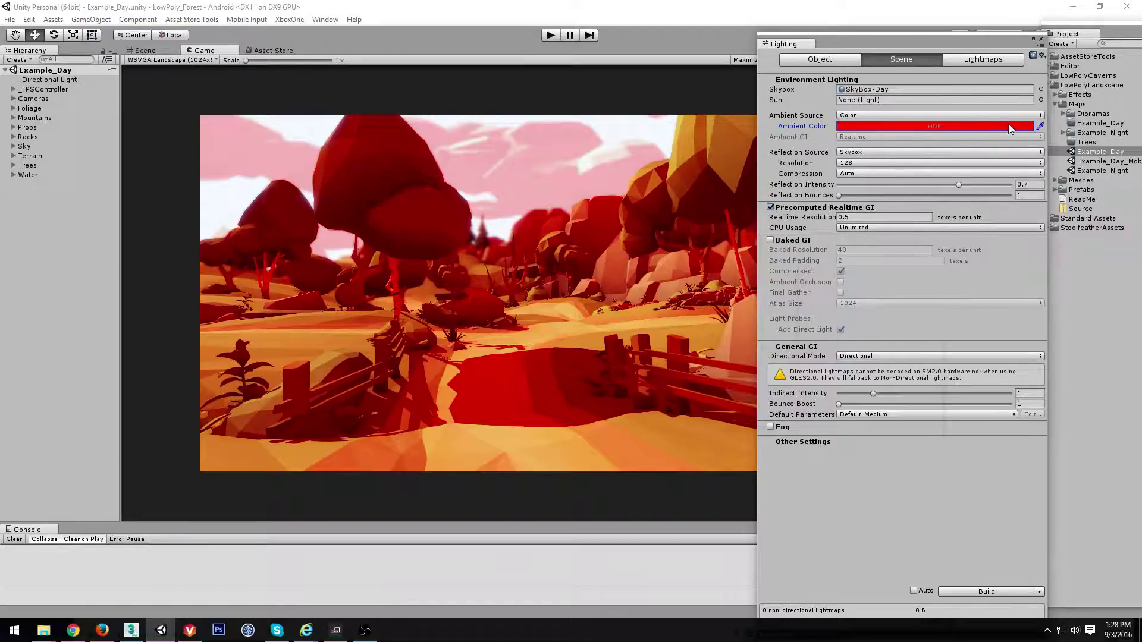
# Set the ambient colour to the lighter red FE4038 in the HDR colour picker
pyautogui.click(962, 127)
pyautogui.moveTo(900, 335); pyautogui.dragTo(887, 341)
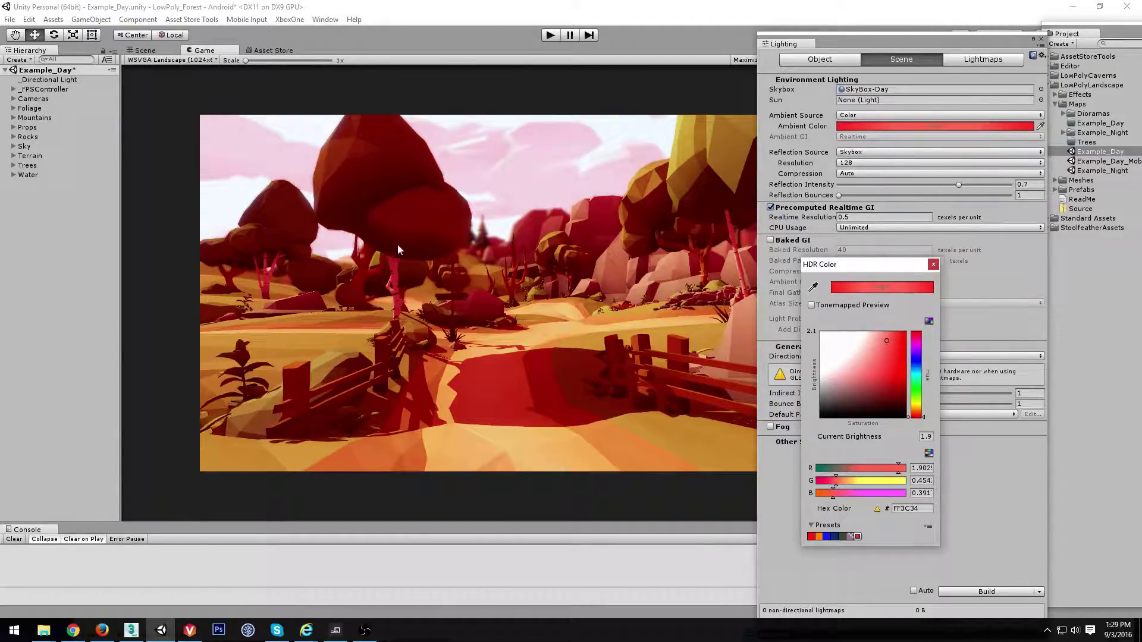
pyautogui.moveTo(896, 341); pyautogui.dragTo(886, 339)
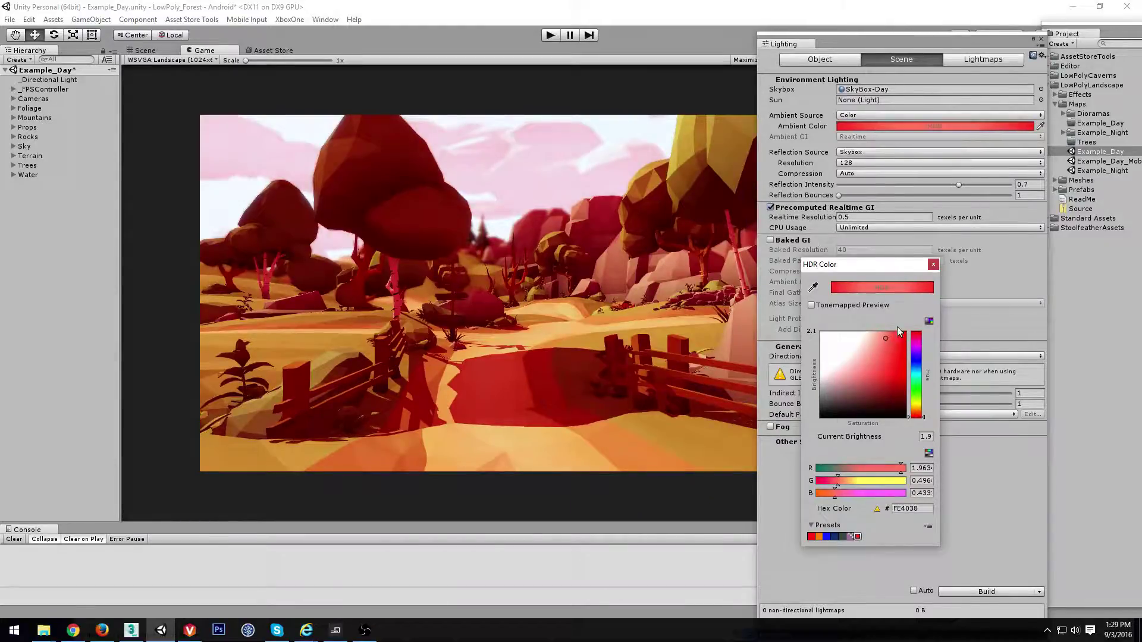
pyautogui.click(933, 265)
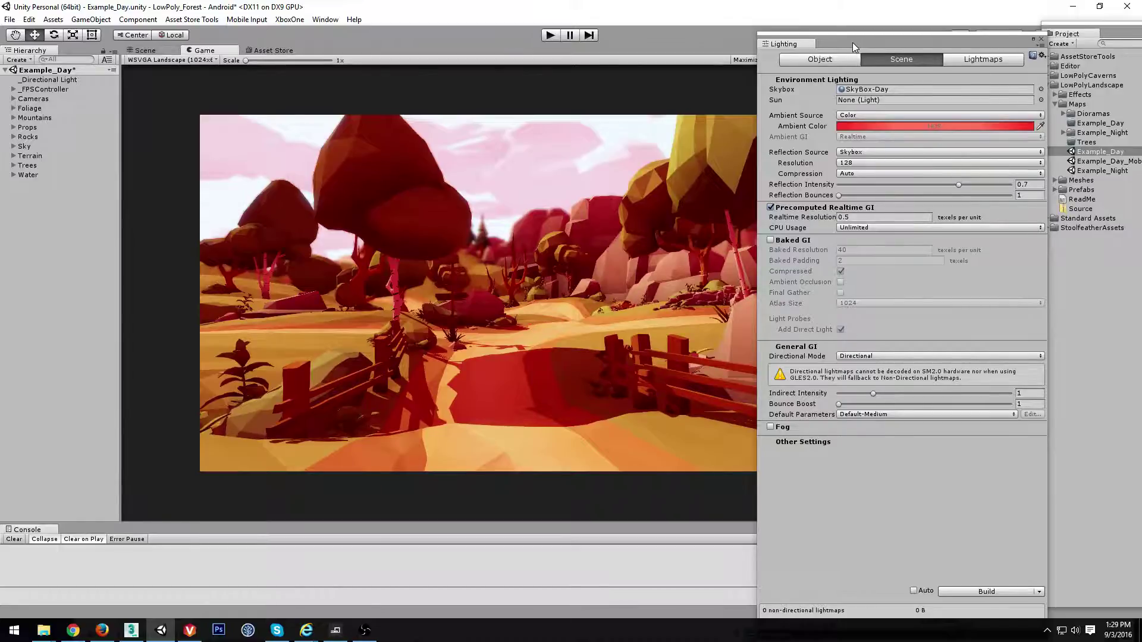
# Select the FirstPersonCharacter camera under _FPSController to show its image effects
pyautogui.click(1041, 39)
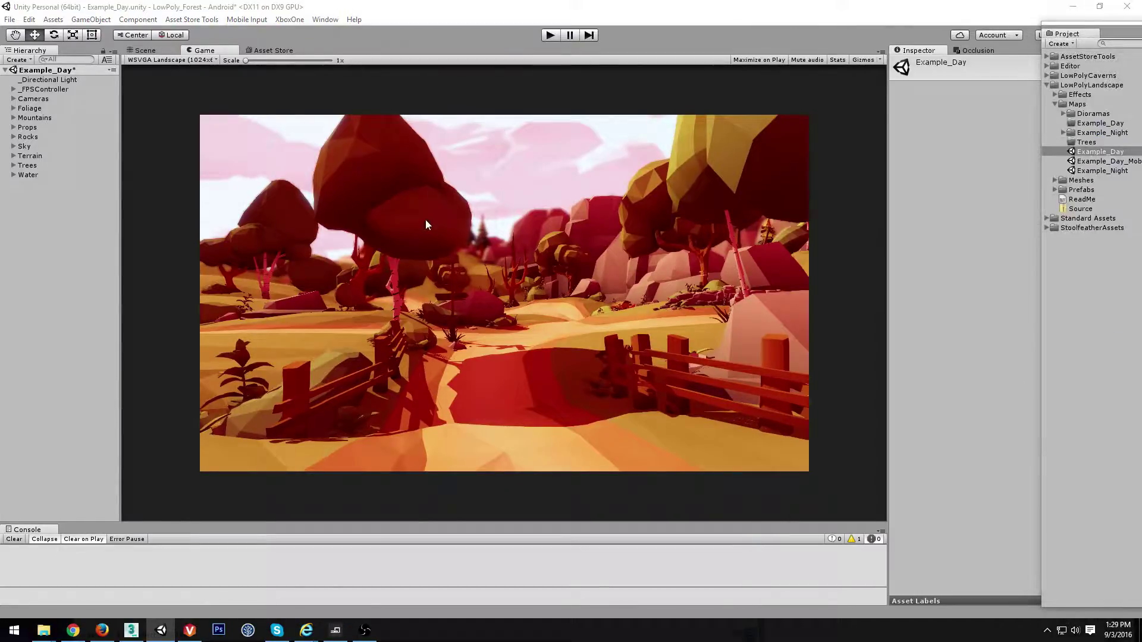
pyautogui.click(41, 88)
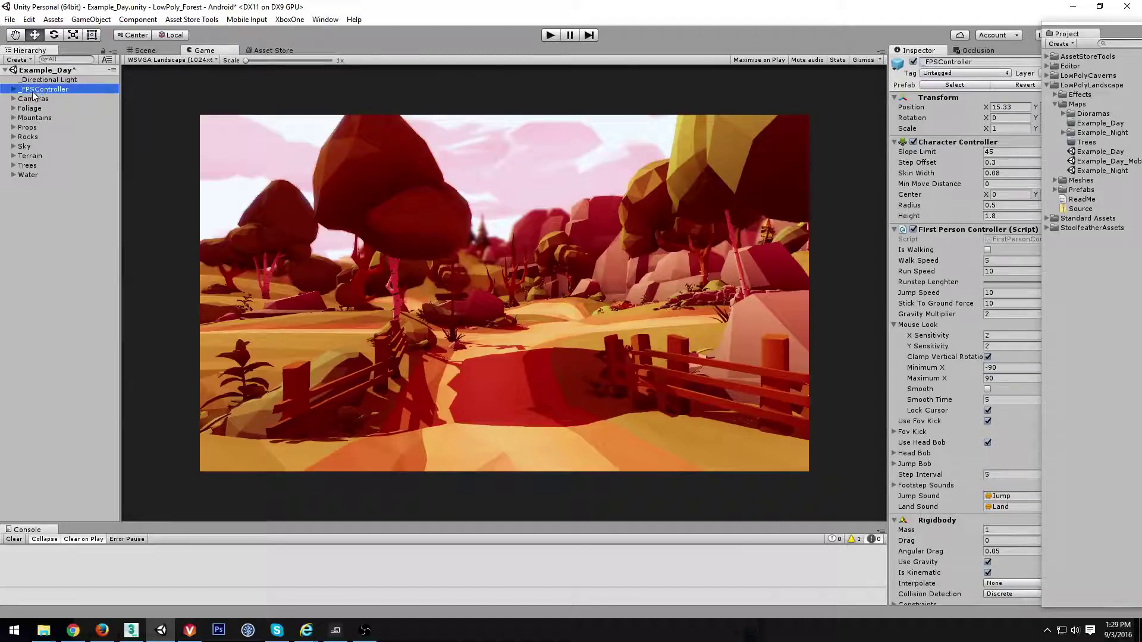
pyautogui.click(13, 89)
pyautogui.click(52, 99)
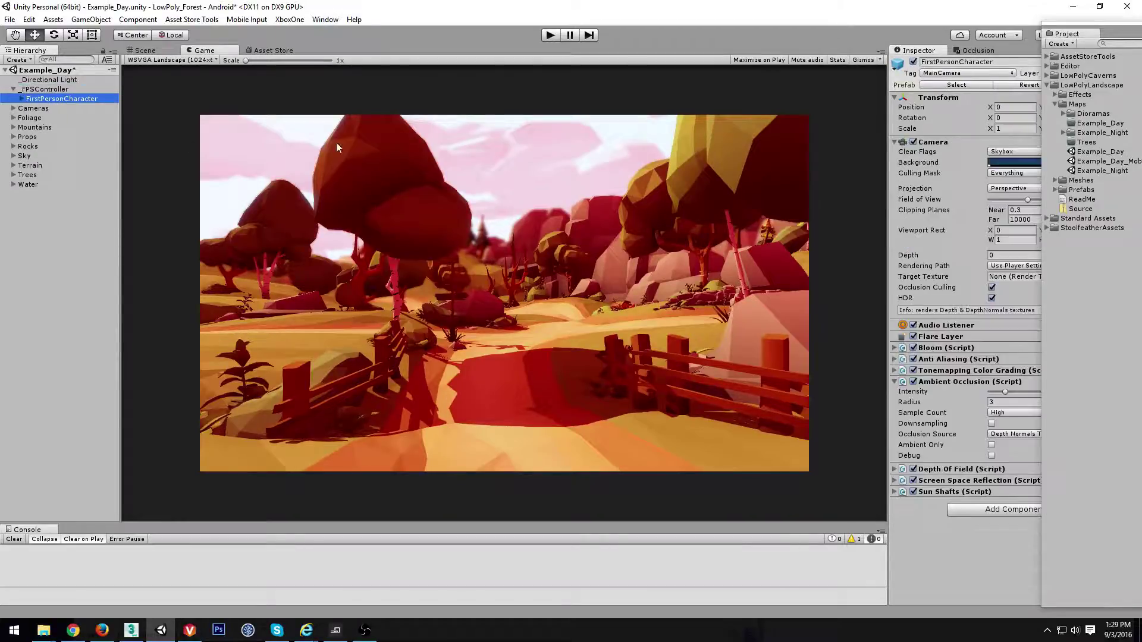
pyautogui.moveTo(1096, 37); pyautogui.dragTo(1141, 36)
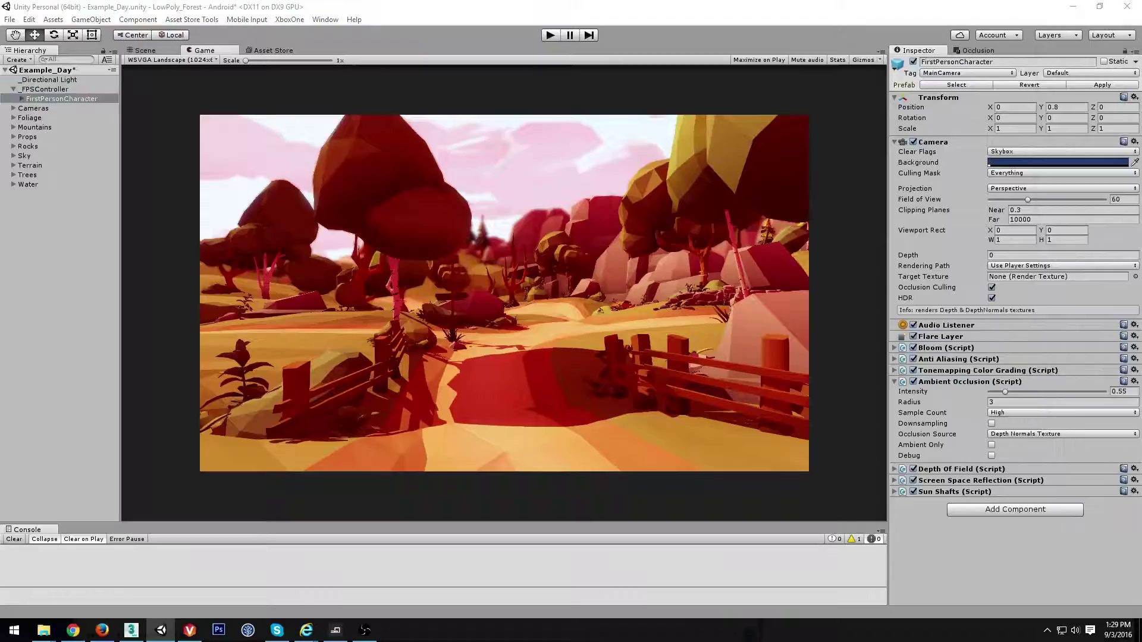
# Disable Ambient Occlusion, Depth Of Field, Screen Space Reflection and Anti Aliasing on the camera
pyautogui.click(894, 381)
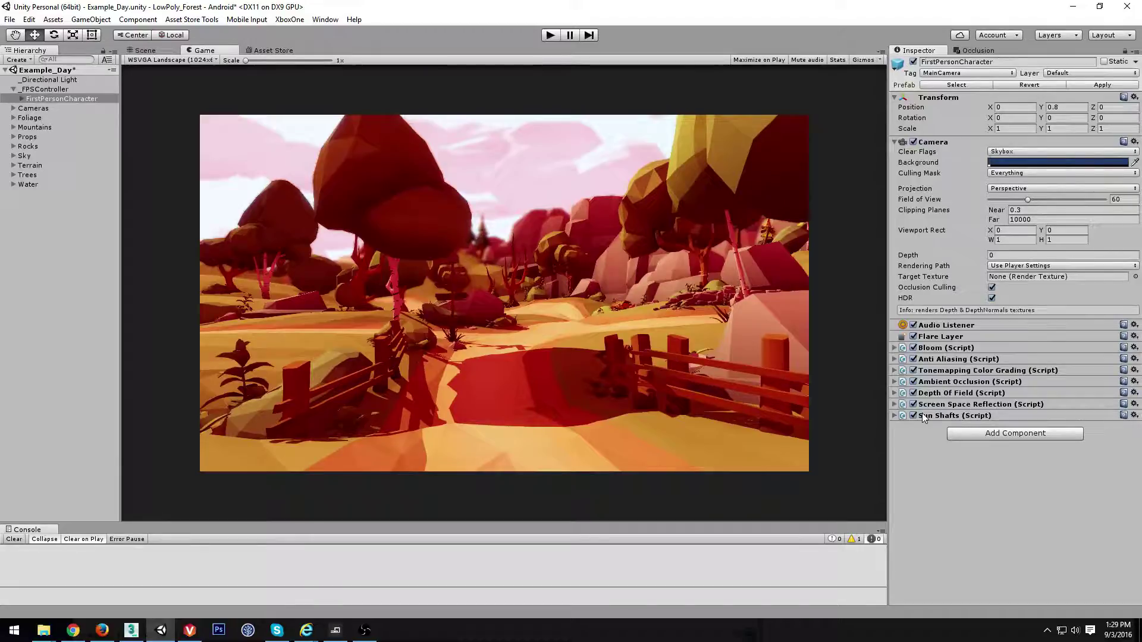
pyautogui.click(913, 382)
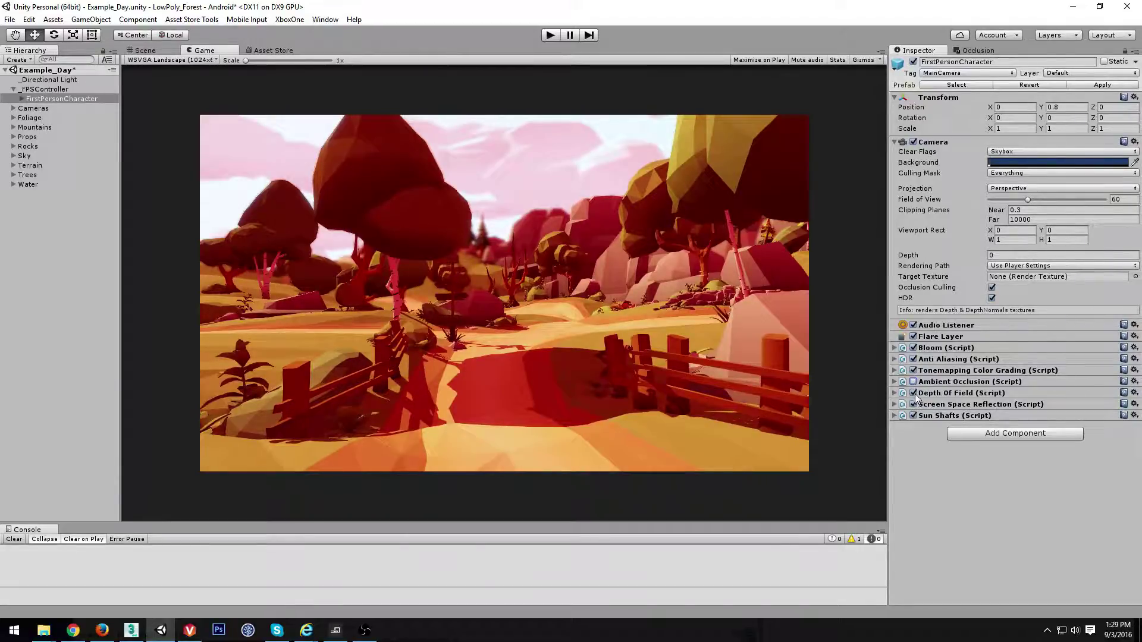
pyautogui.click(914, 393)
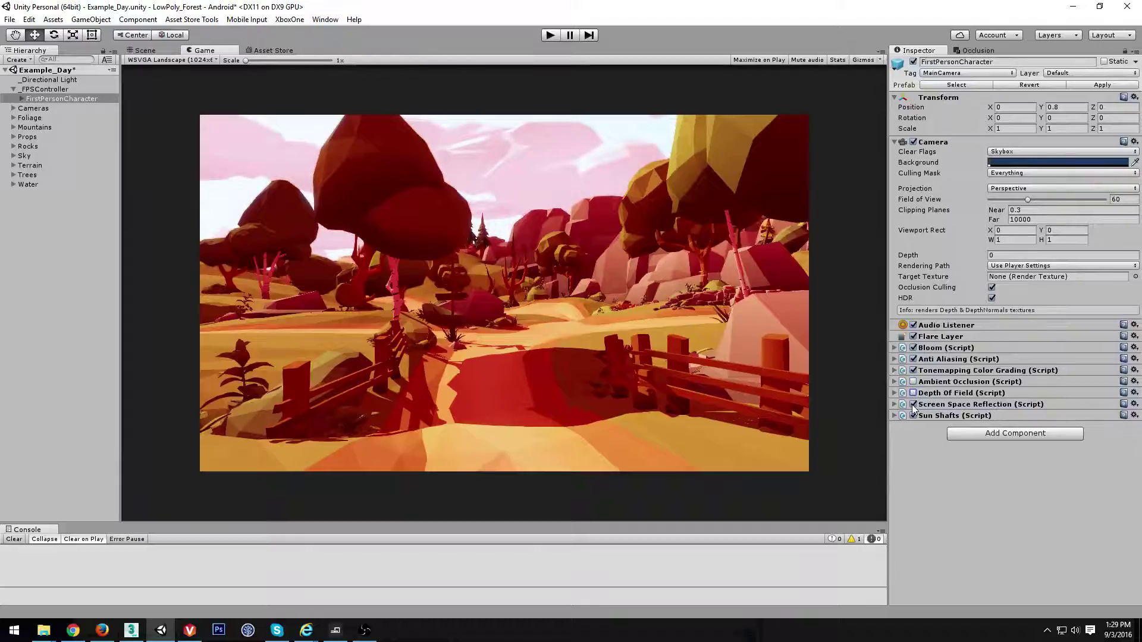
pyautogui.click(914, 405)
pyautogui.click(914, 359)
# Compare the look with Tonemapping and Bloom toggled, leaving both enabled
pyautogui.click(914, 370)
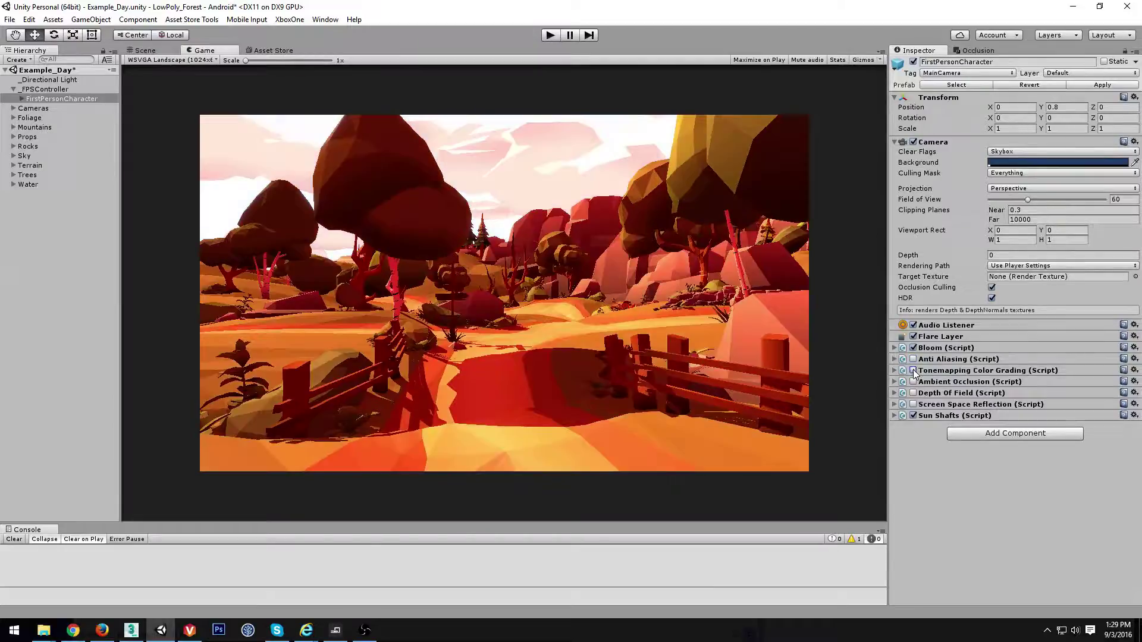
pyautogui.click(913, 370)
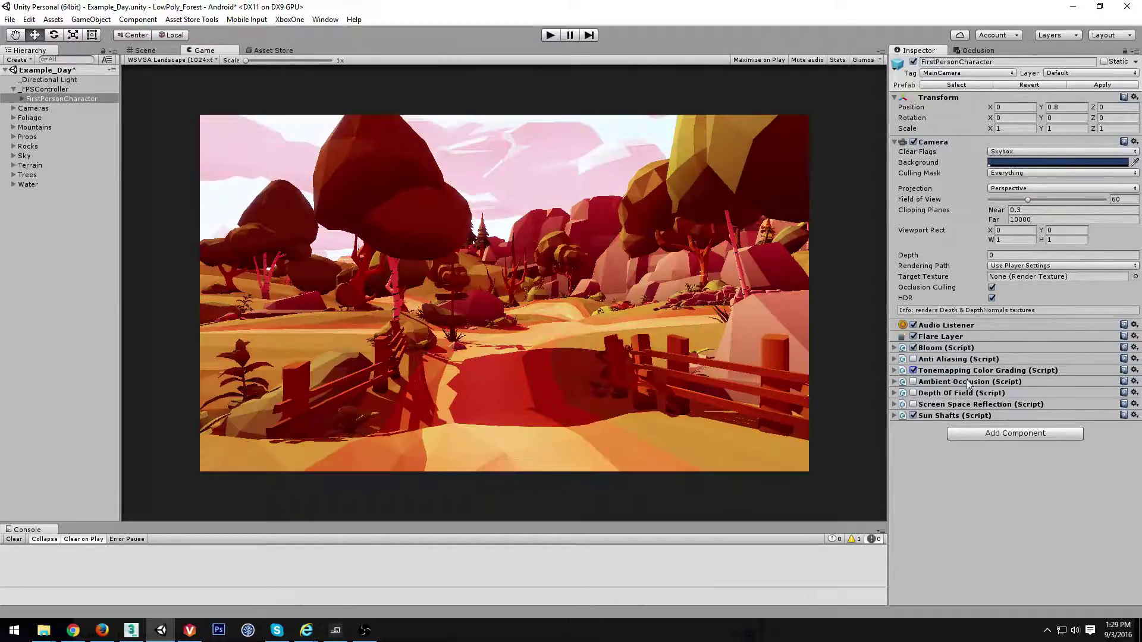
pyautogui.click(913, 370)
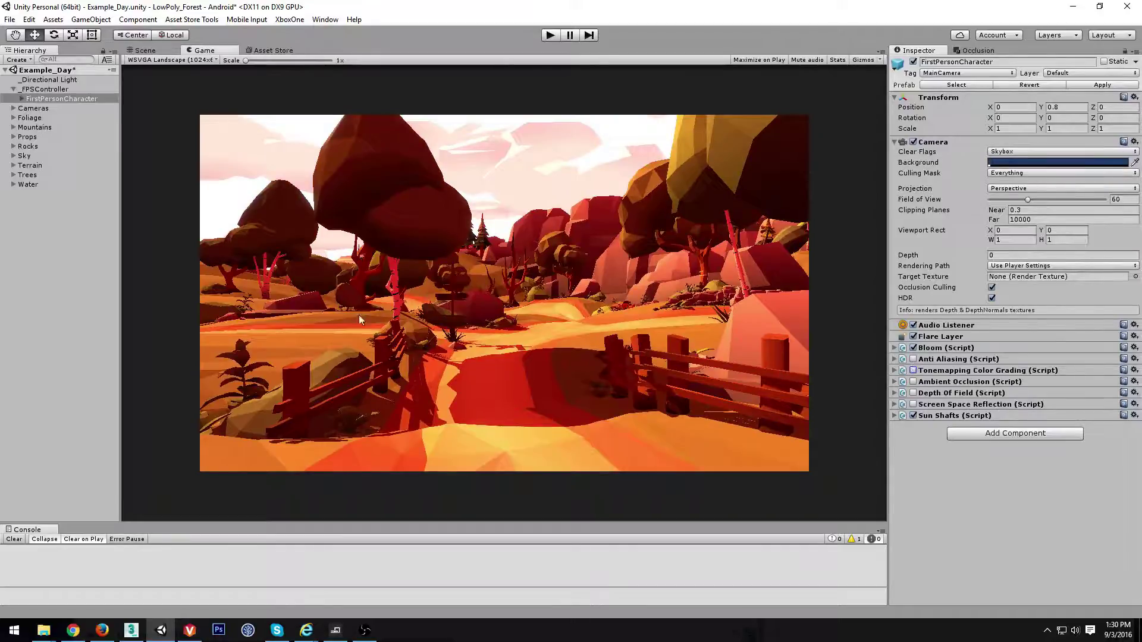
pyautogui.click(913, 370)
pyautogui.click(914, 348)
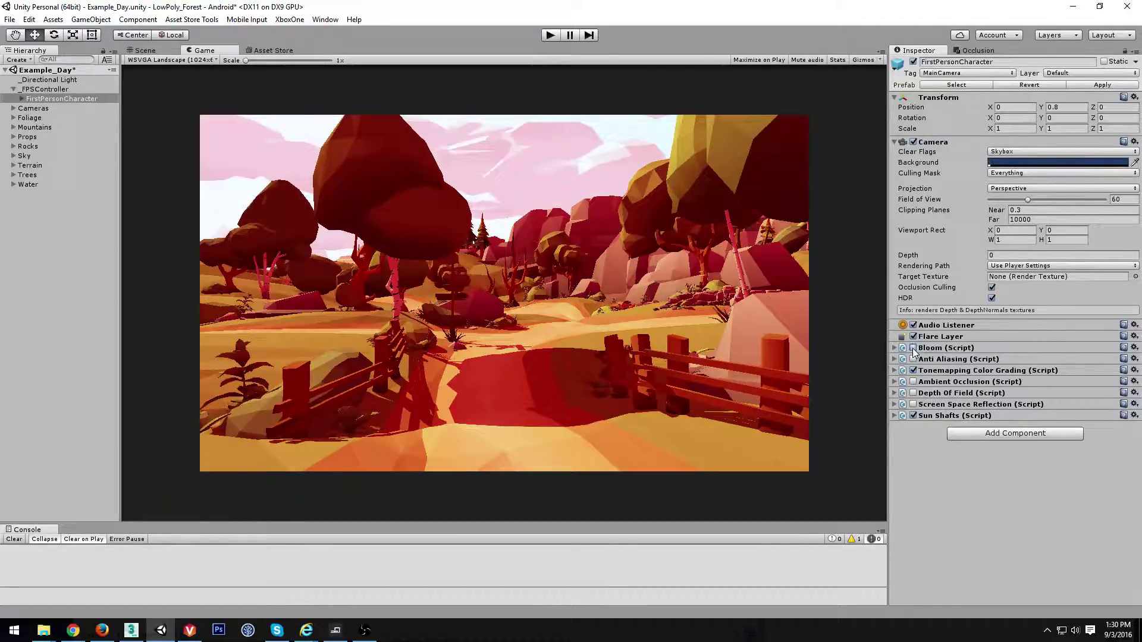
pyautogui.click(913, 348)
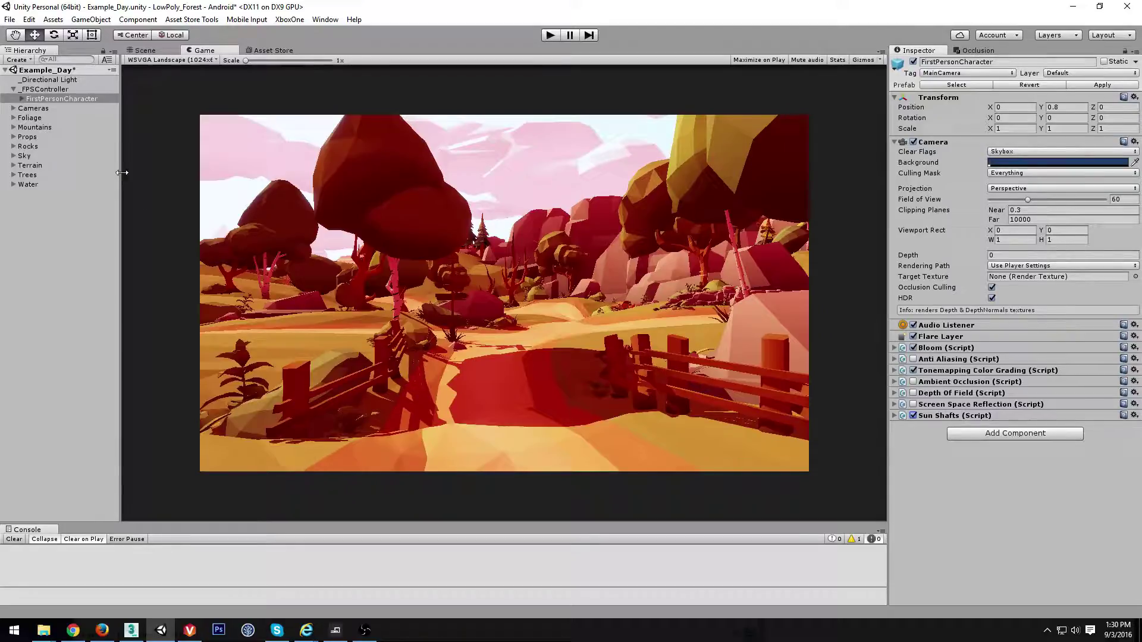
pyautogui.click(19, 90)
# Show the Occlusion window's Bake tab and orbit the Scene view over the island
pyautogui.click(13, 90)
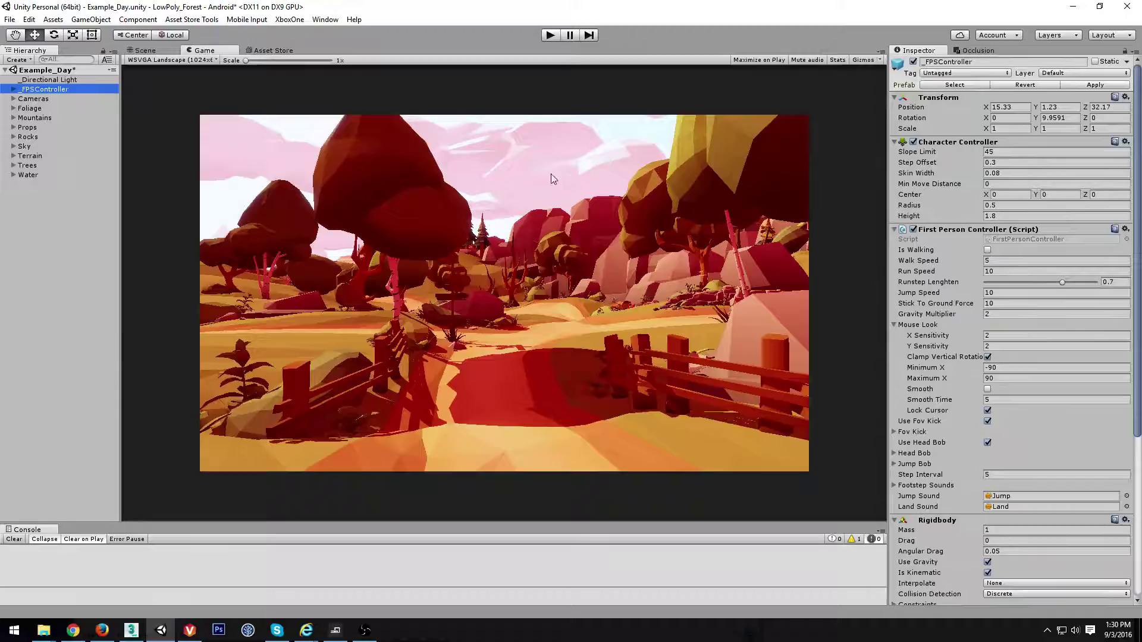
pyautogui.click(976, 52)
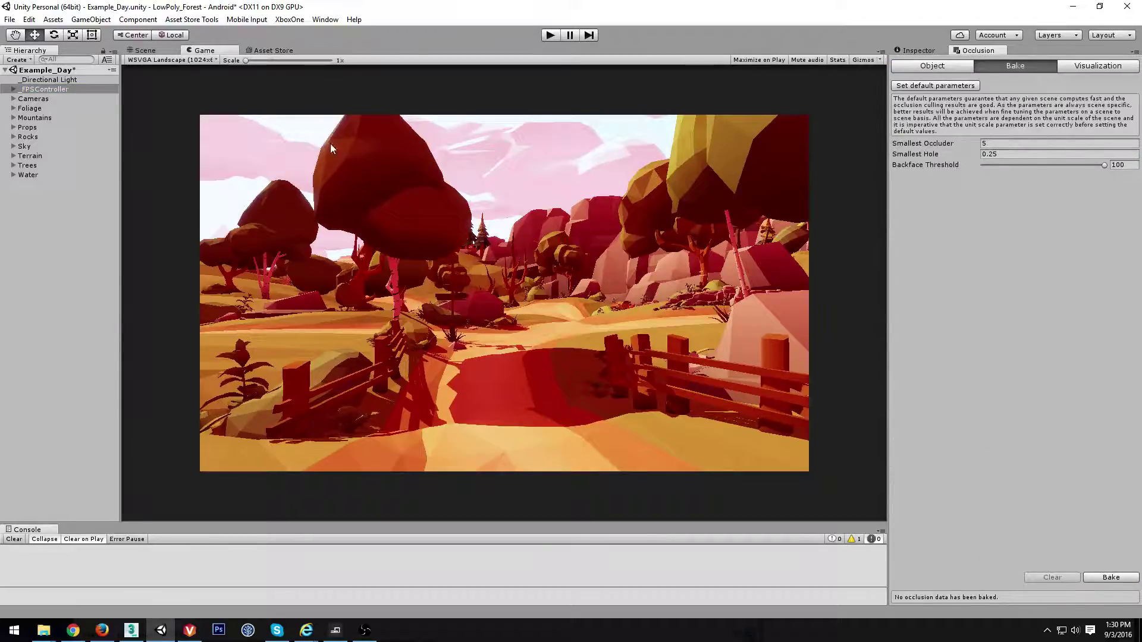
pyautogui.click(167, 52)
pyautogui.keyDown('alt'); pyautogui.moveTo(357, 208); pyautogui.dragTo(790, 531); pyautogui.keyUp('alt')
pyautogui.keyDown('alt'); pyautogui.moveTo(790, 531); pyautogui.dragTo(646, 330, button='right'); pyautogui.keyUp('alt')
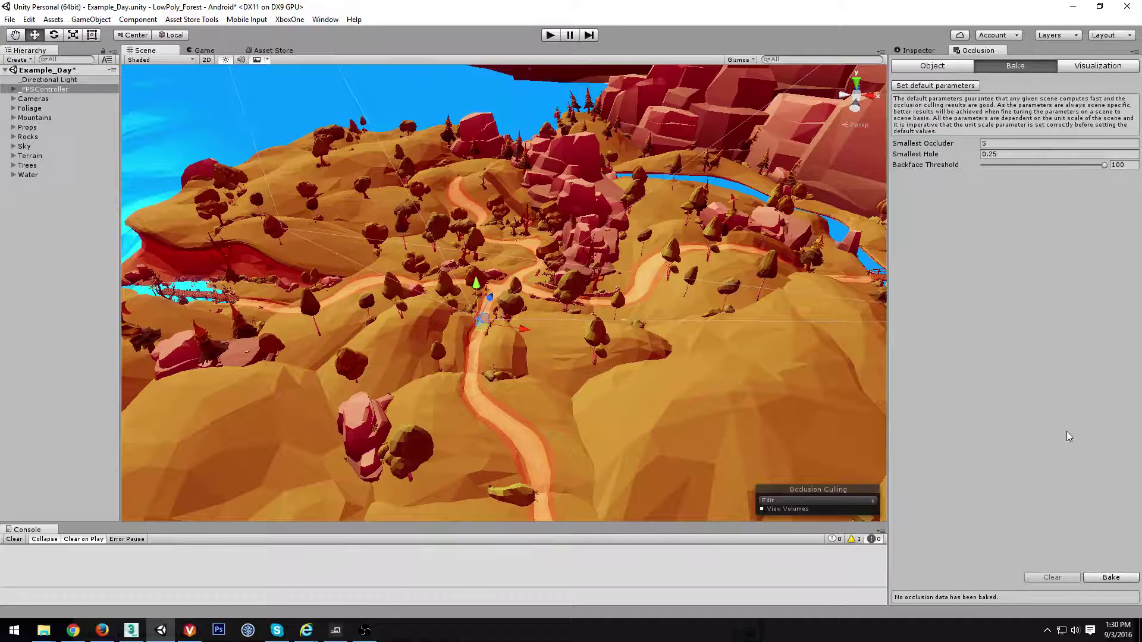
pyautogui.moveTo(535, 279); pyautogui.dragTo(307, 236, button='right')
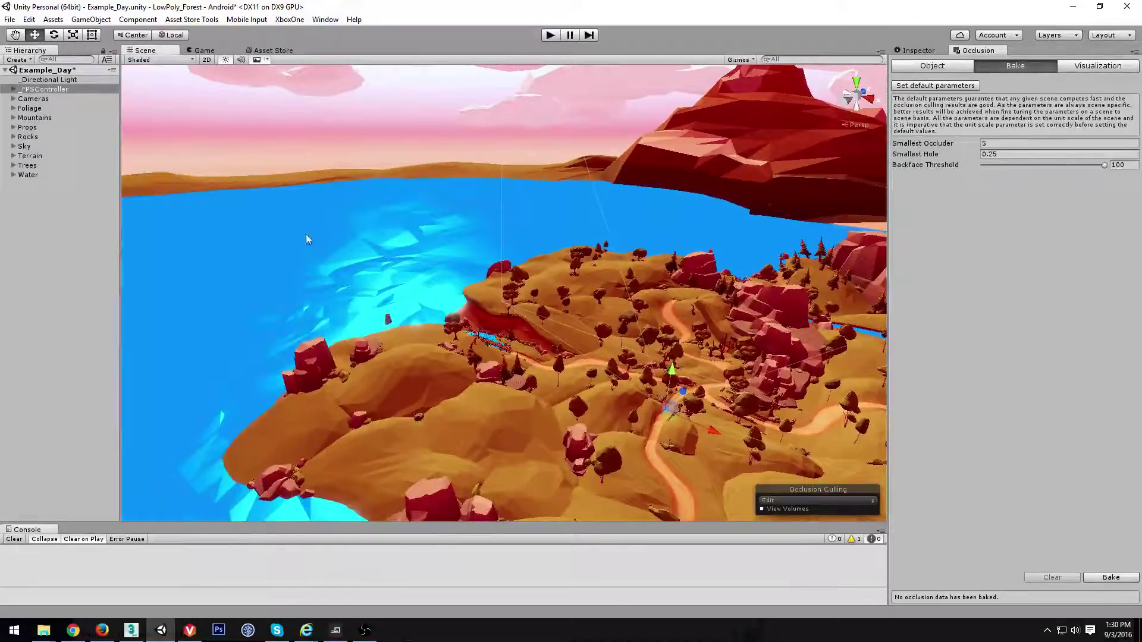
pyautogui.keyDown('alt'); pyautogui.moveTo(620, 202); pyautogui.dragTo(583, 146); pyautogui.keyUp('alt')
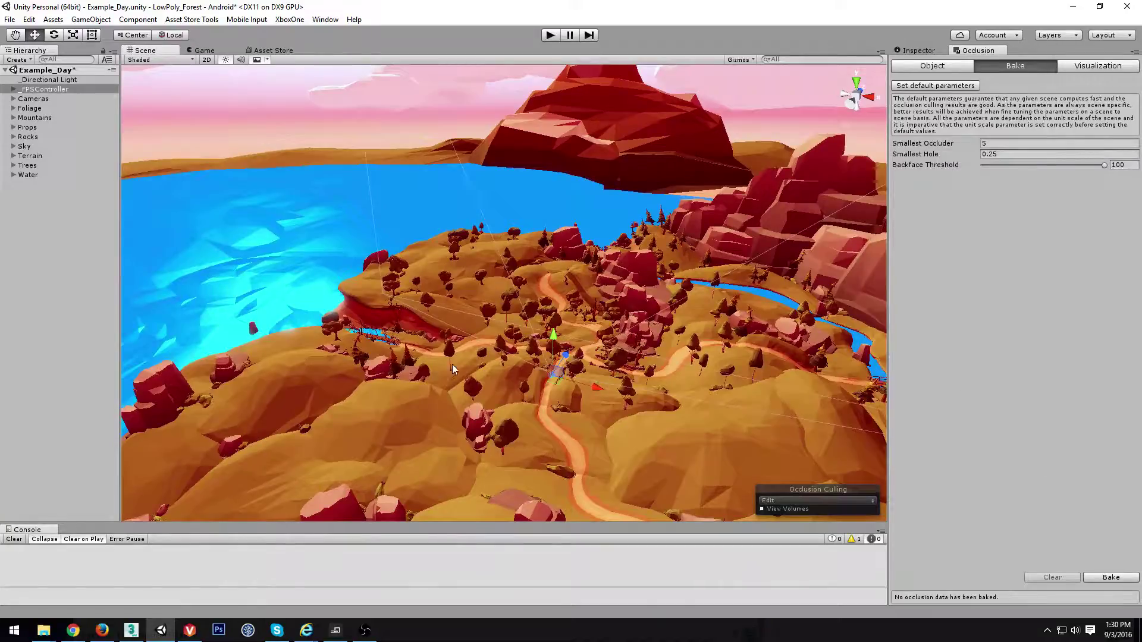
pyautogui.moveTo(743, 381); pyautogui.dragTo(438, 224, button='right')
# Select the far mountain Mountain-03 (2) in the Scene view
pyautogui.click(438, 226)
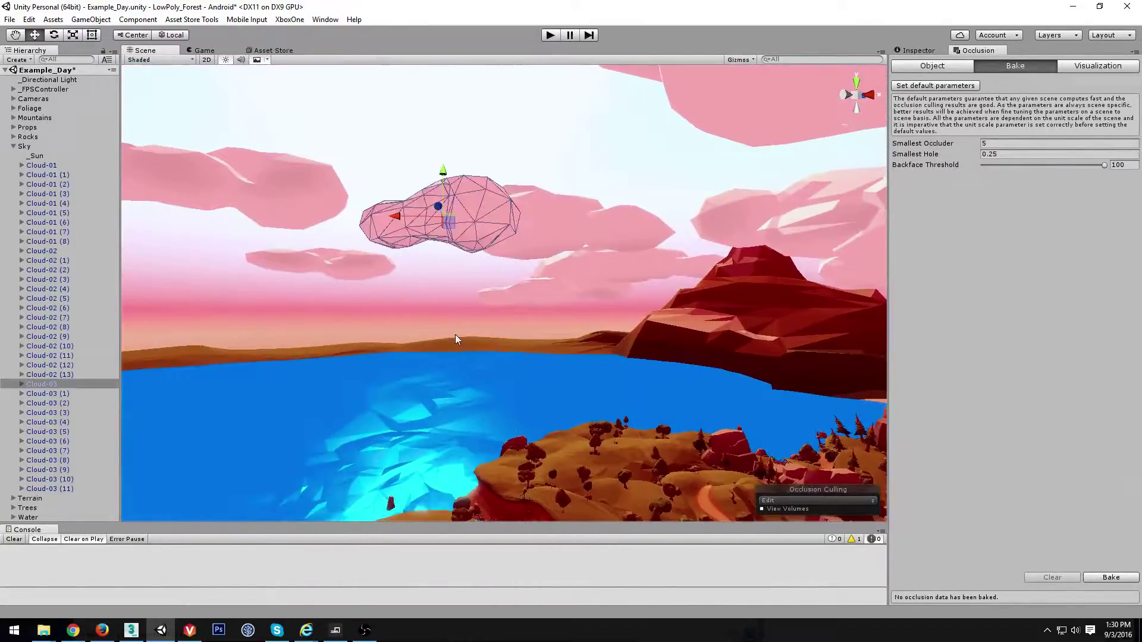
pyautogui.moveTo(455, 335); pyautogui.dragTo(469, 314, button='right')
pyautogui.click(304, 326)
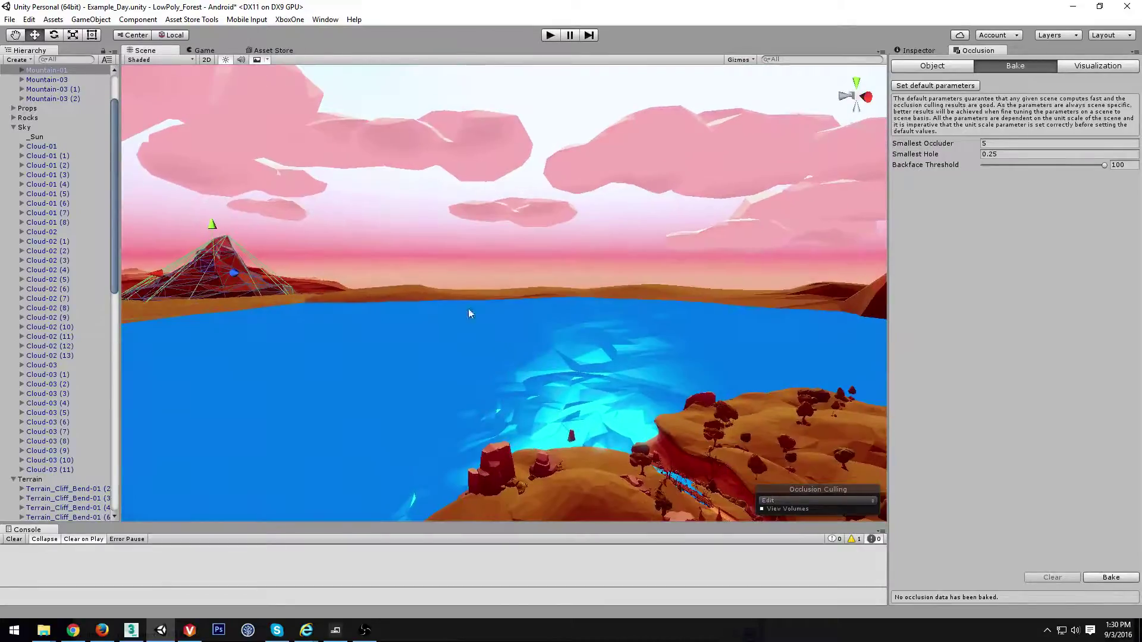
pyautogui.moveTo(805, 369); pyautogui.dragTo(660, 252, button='right')
pyautogui.moveTo(452, 282); pyautogui.dragTo(327, 259, button='right')
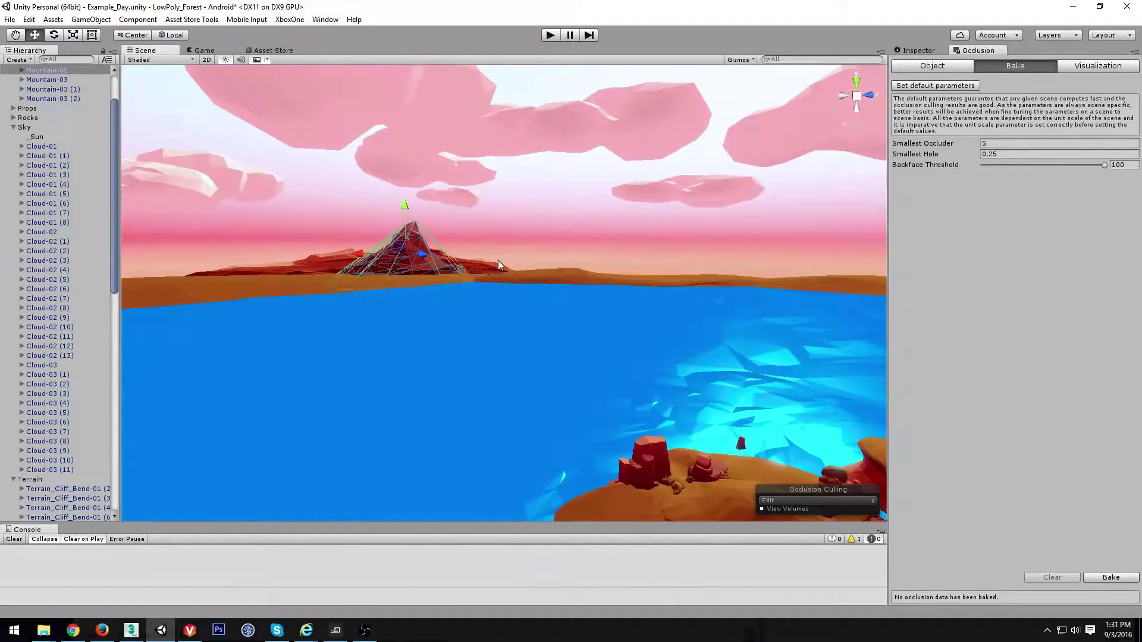
pyautogui.click(313, 266)
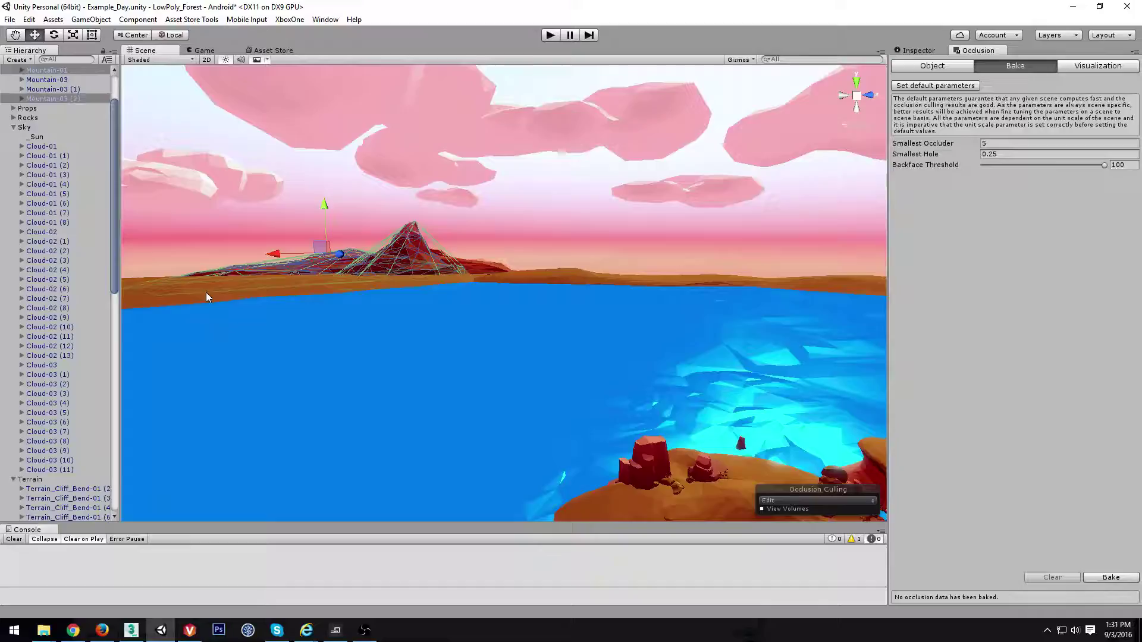
# Add Cloud-02 (9) and several other distant clouds to the selection
pyautogui.moveTo(645, 316); pyautogui.dragTo(324, 209, button='right')
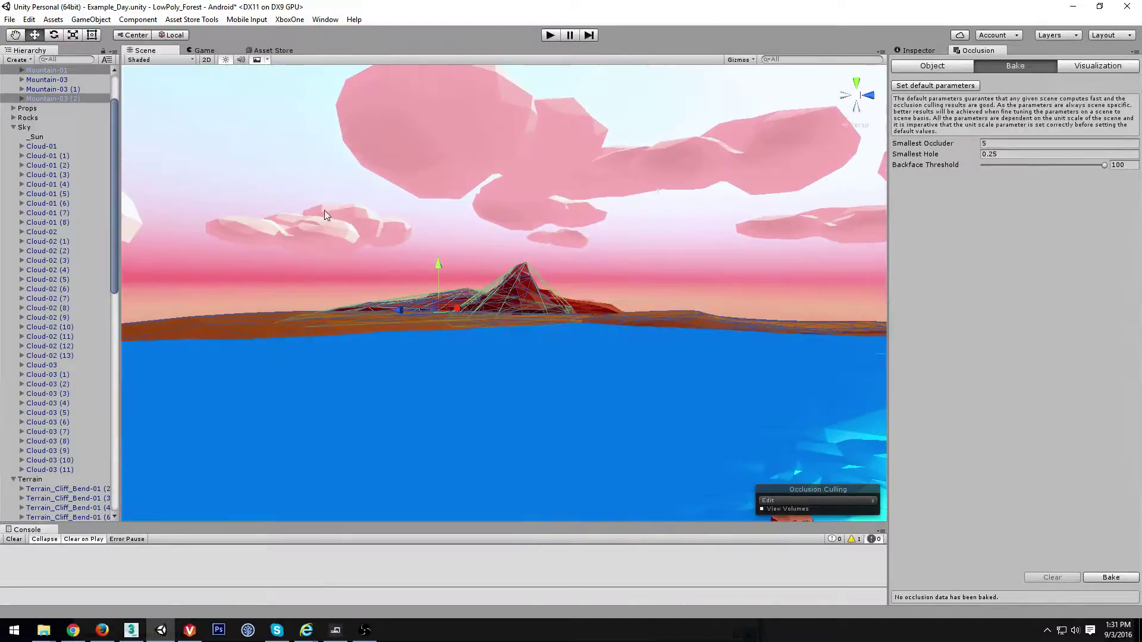
pyautogui.click(345, 220)
pyautogui.keyDown('shift'); pyautogui.click(310, 236); pyautogui.keyUp('shift')
pyautogui.keyDown('shift'); pyautogui.click(468, 111); pyautogui.keyUp('shift')
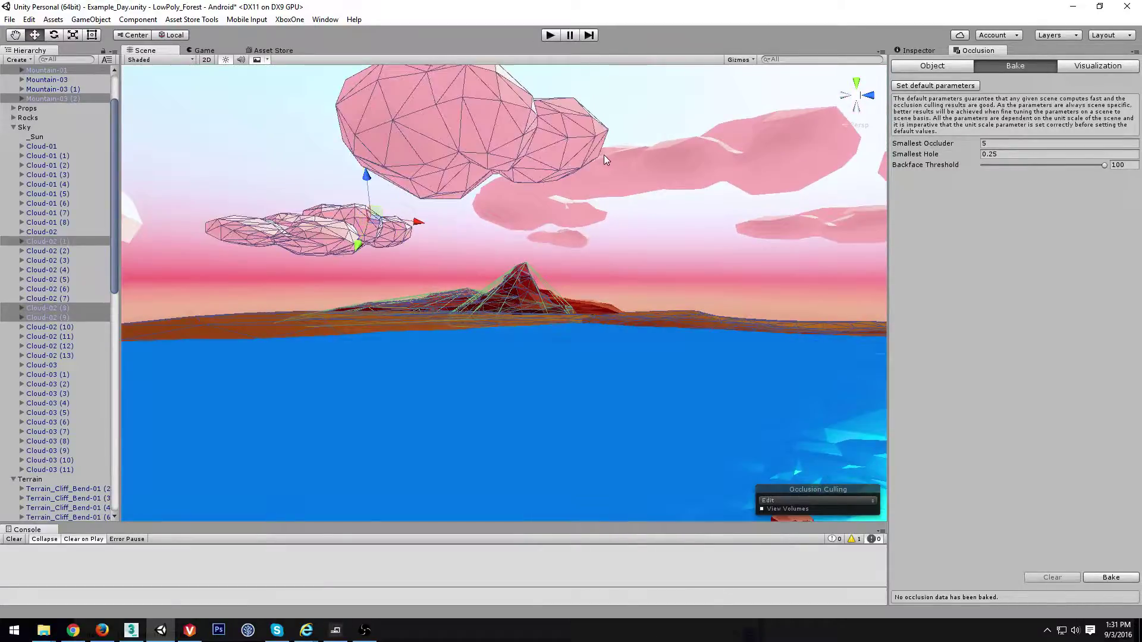
pyautogui.keyDown('shift'); pyautogui.click(571, 191); pyautogui.keyUp('shift')
pyautogui.keyDown('shift'); pyautogui.click(565, 238); pyautogui.keyUp('shift')
pyautogui.keyDown('shift'); pyautogui.click(566, 235); pyautogui.keyUp('shift')
pyautogui.keyDown('shift'); pyautogui.click(717, 190); pyautogui.keyUp('shift')
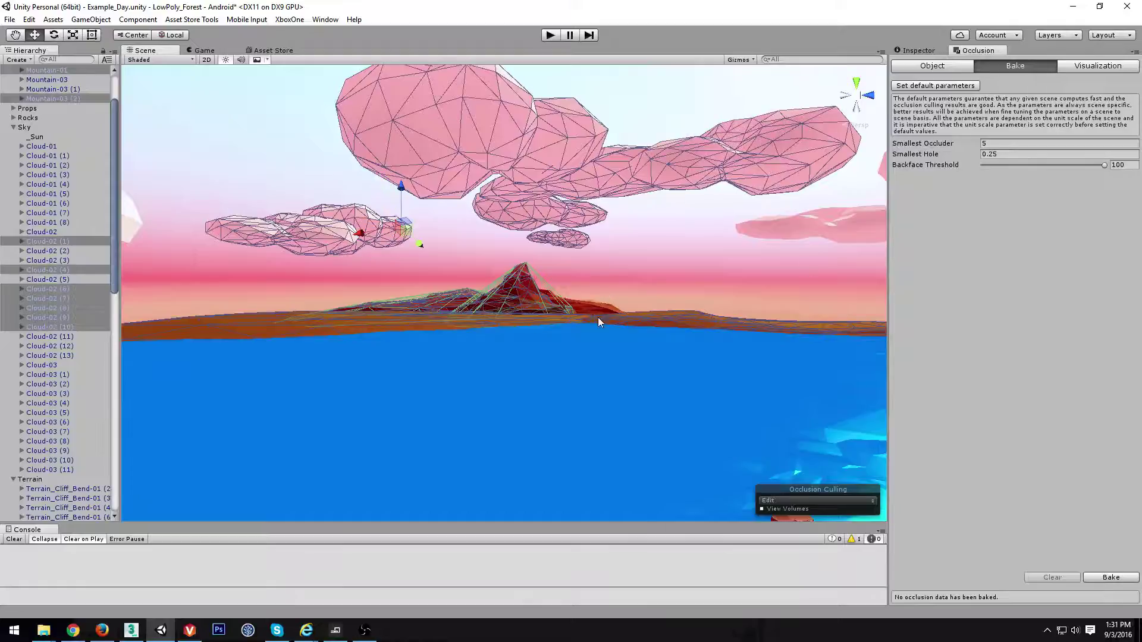
# Untick Occluder Static for the selection and apply it to all child objects
pyautogui.moveTo(599, 327); pyautogui.dragTo(603, 298, button='right')
pyautogui.click(916, 51)
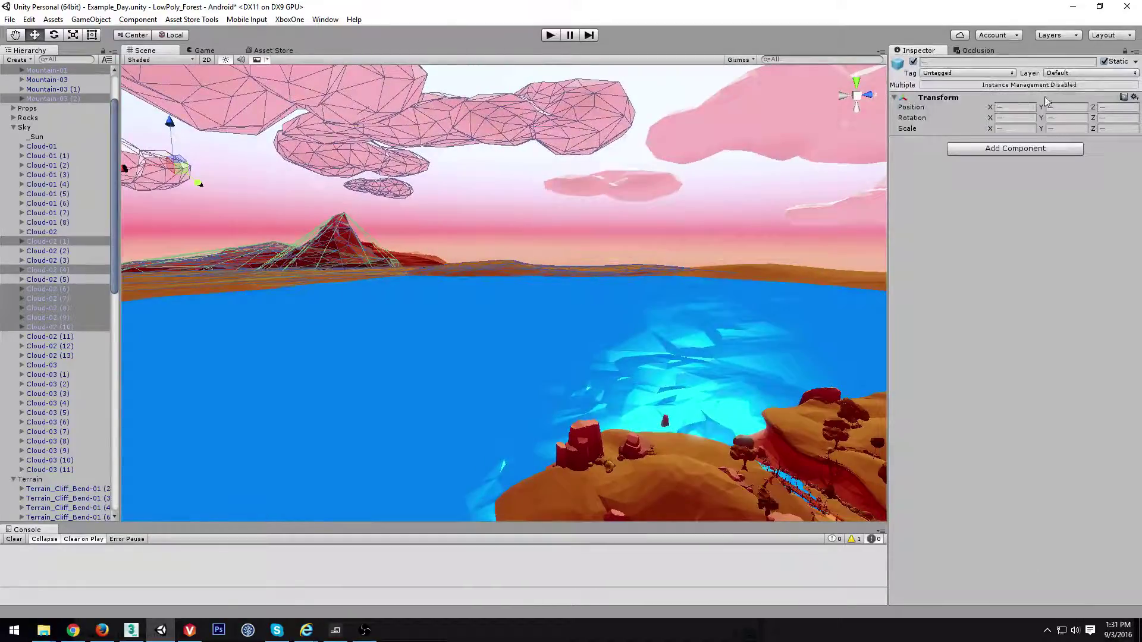
pyautogui.click(1135, 62)
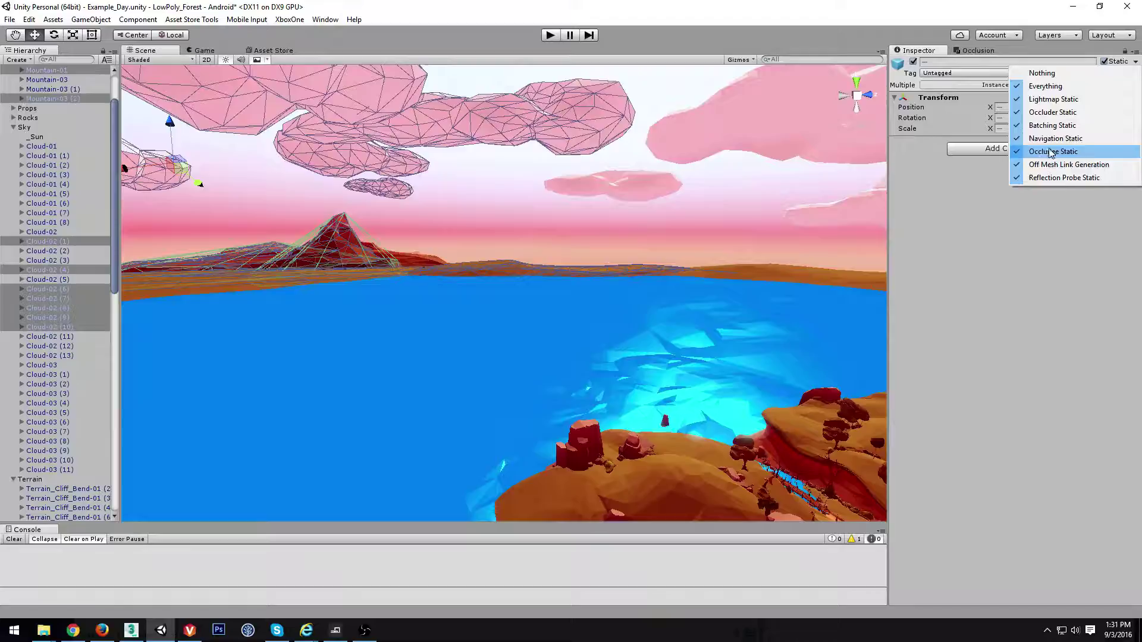
pyautogui.click(1045, 113)
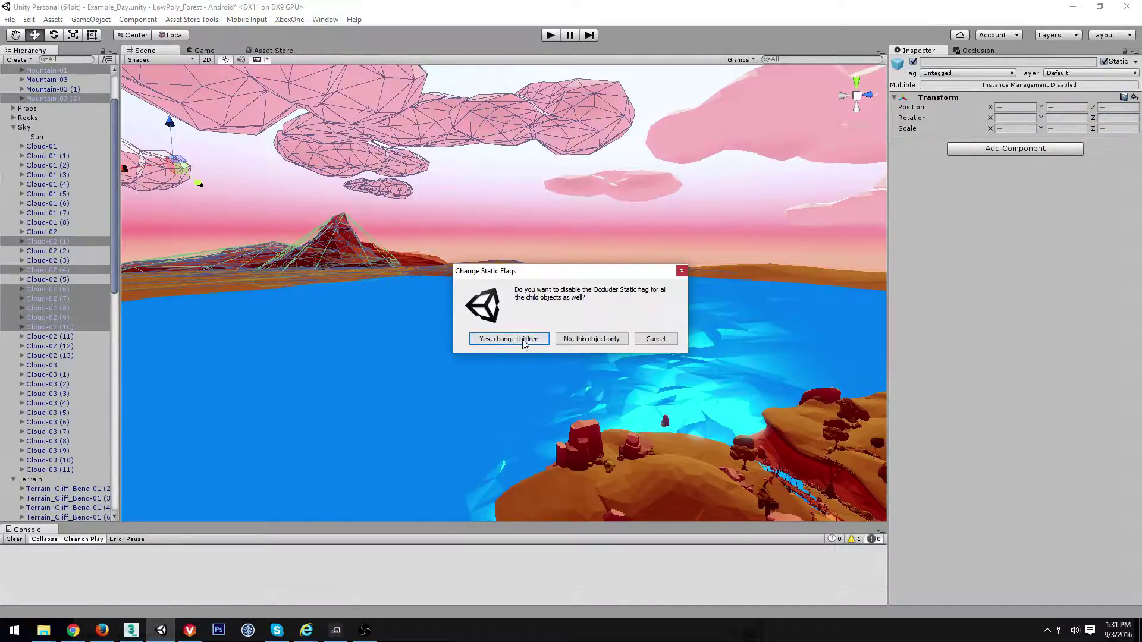
pyautogui.click(510, 341)
# Start the occlusion culling bake for Example_Day from the Occlusion window's Bake tab
pyautogui.click(975, 50)
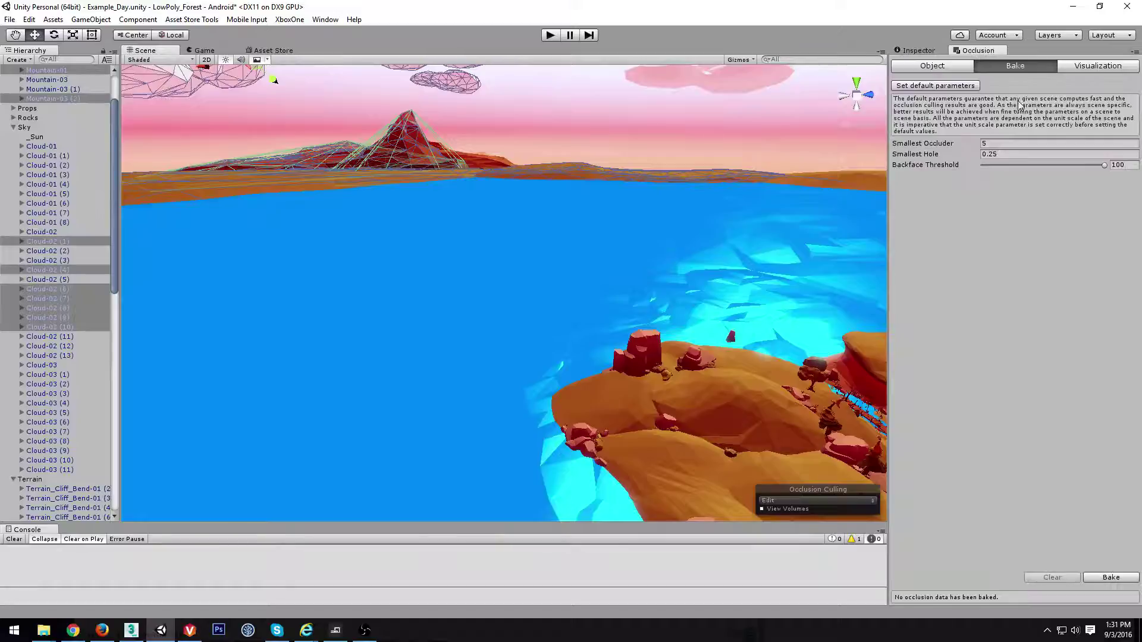
pyautogui.click(1112, 577)
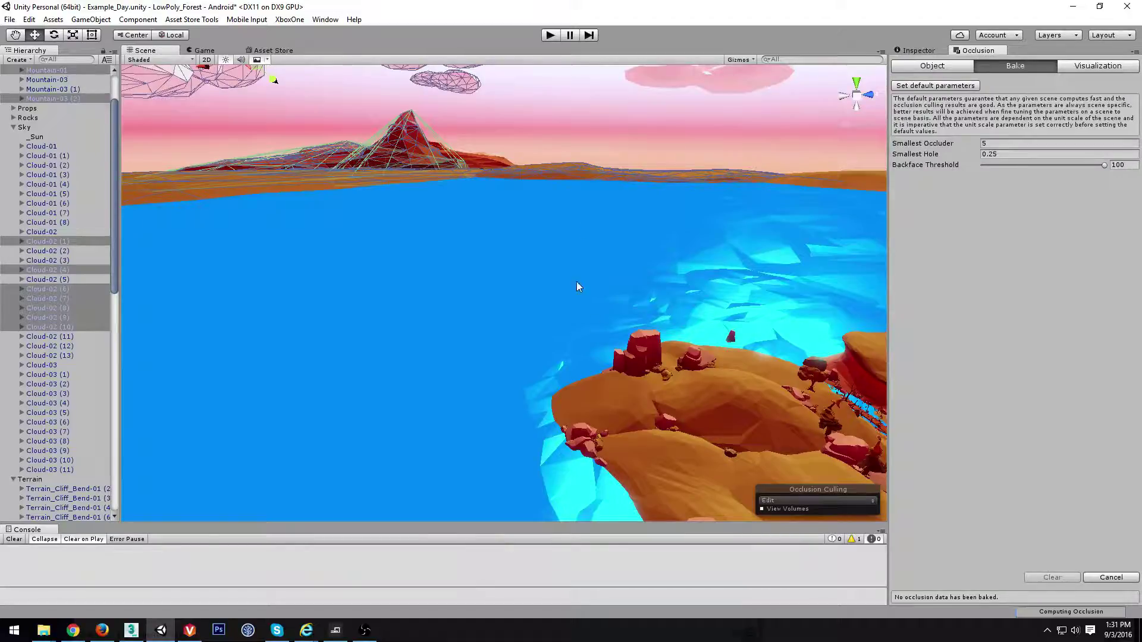
pyautogui.moveTo(632, 253); pyautogui.dragTo(300, 284, button='right')
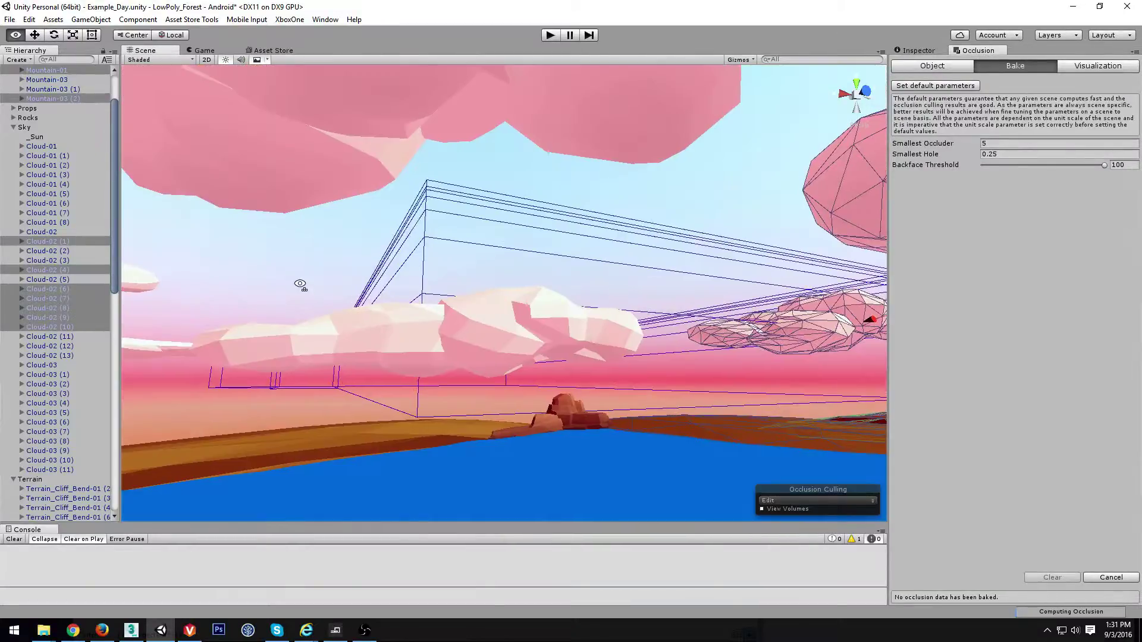